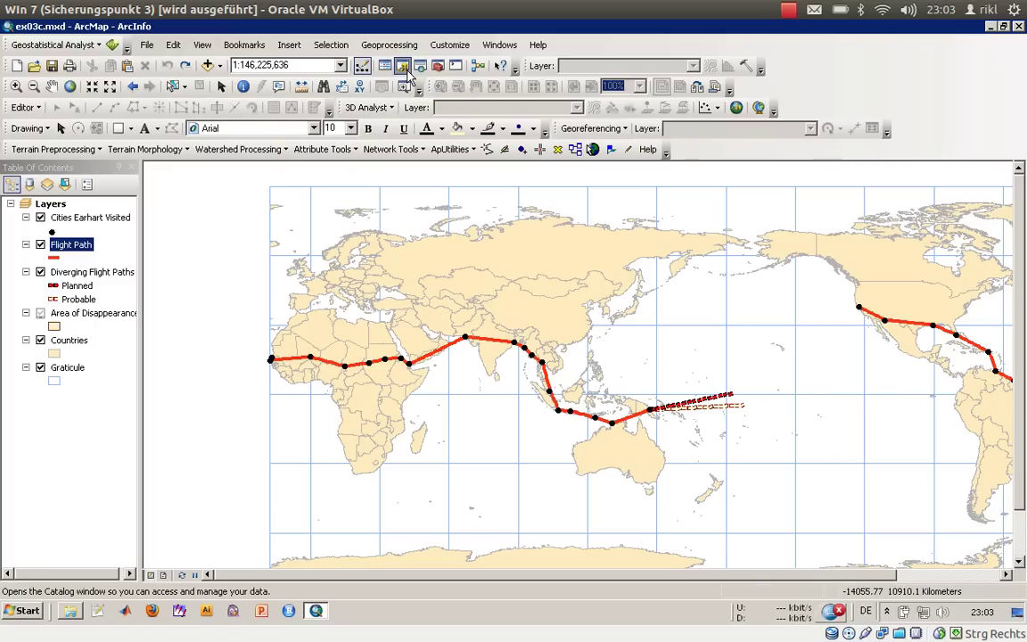
Show ArcMap's Catalog window, and launch the standalone ArcCatalog 10 with its window maximized
left_click(403, 68)
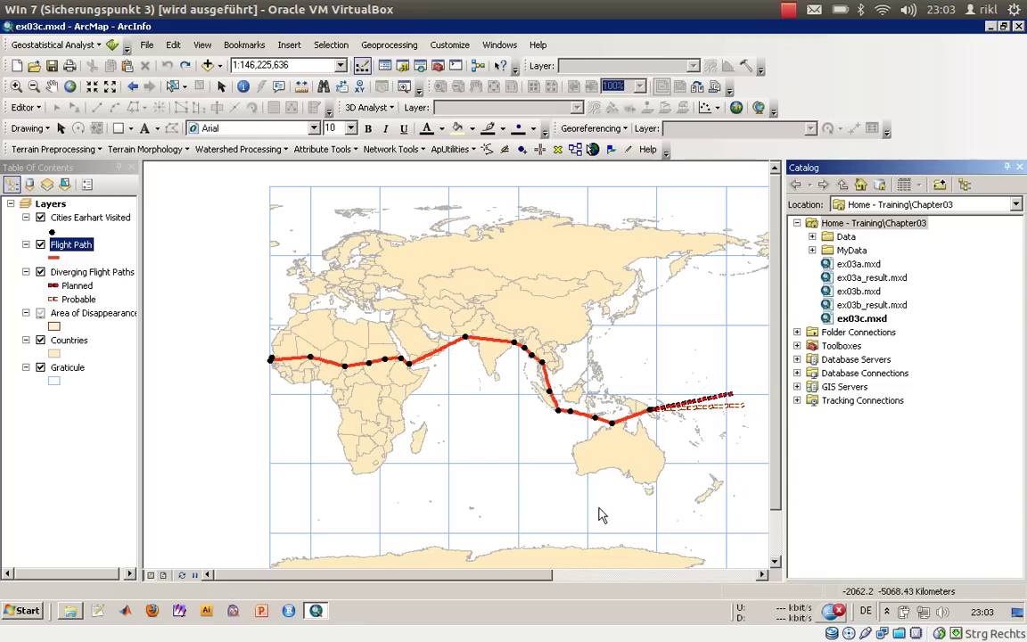
left_click(19, 610)
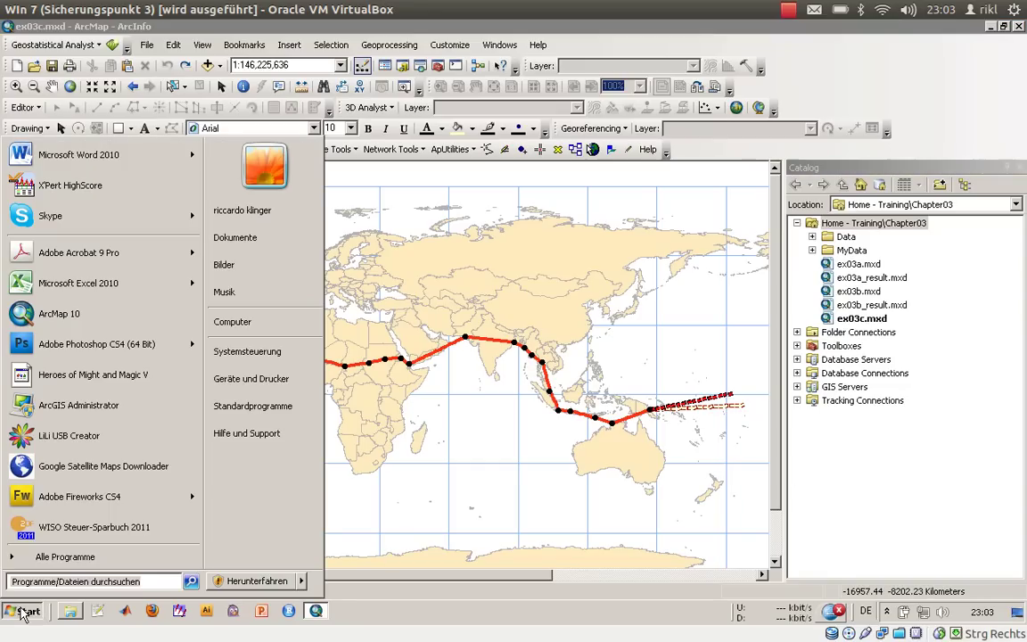
left_click(49, 557)
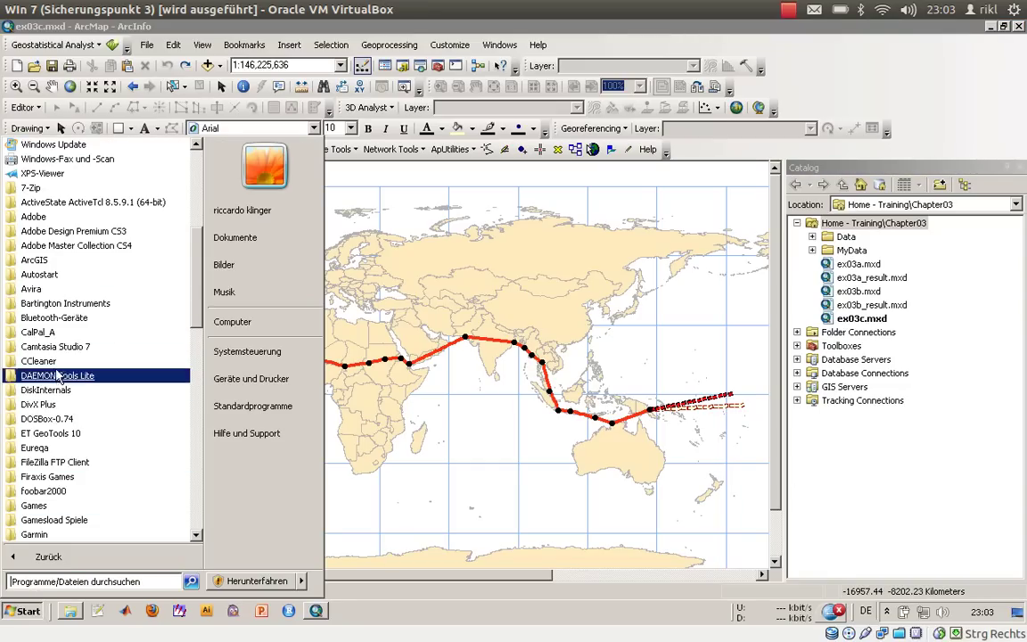
left_click(40, 258)
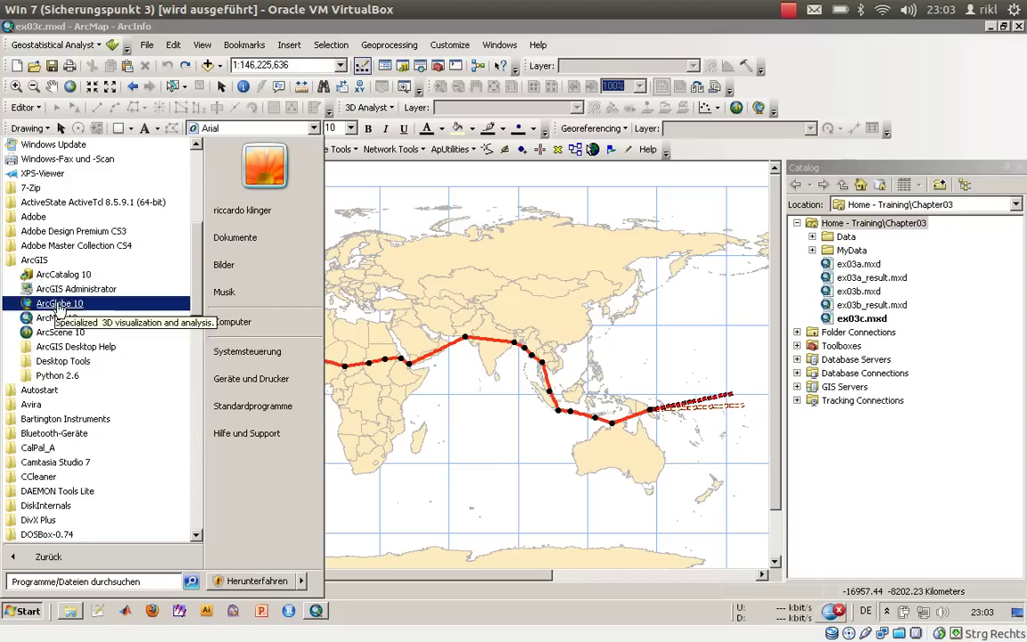
left_click(51, 252)
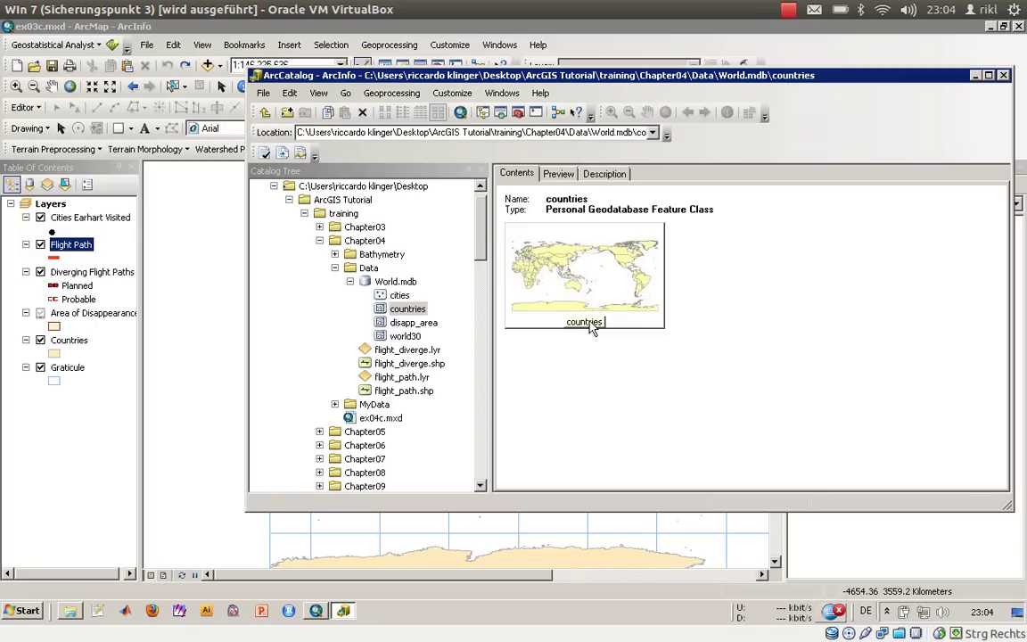
left_click(477, 80)
double_click(479, 81)
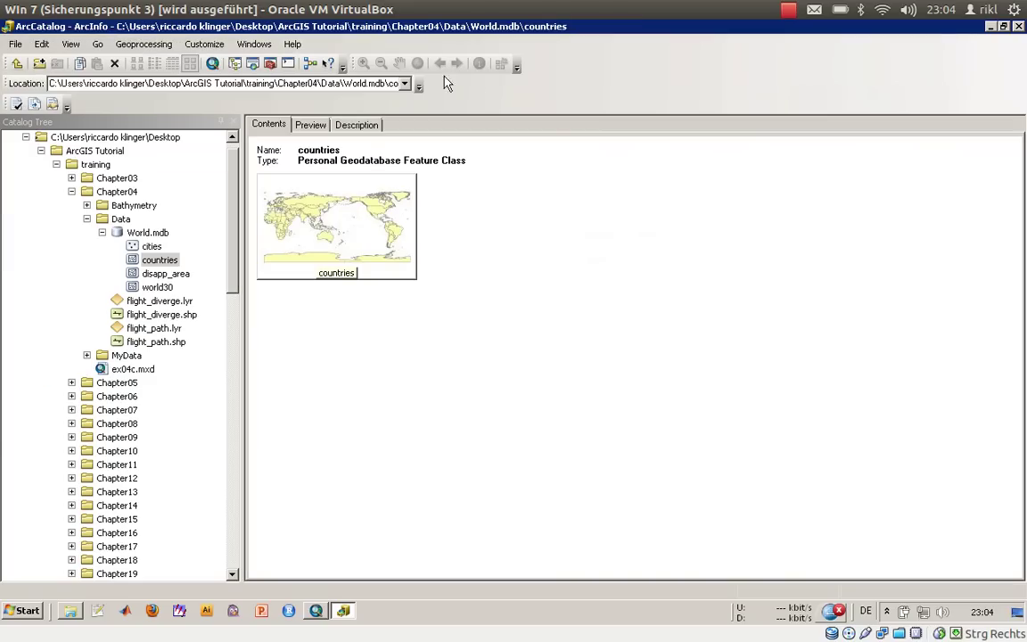
Add a folder connection to the ArcGIS Tutorial folder on the Desktop and locate it in the catalog tree
left_click(38, 64)
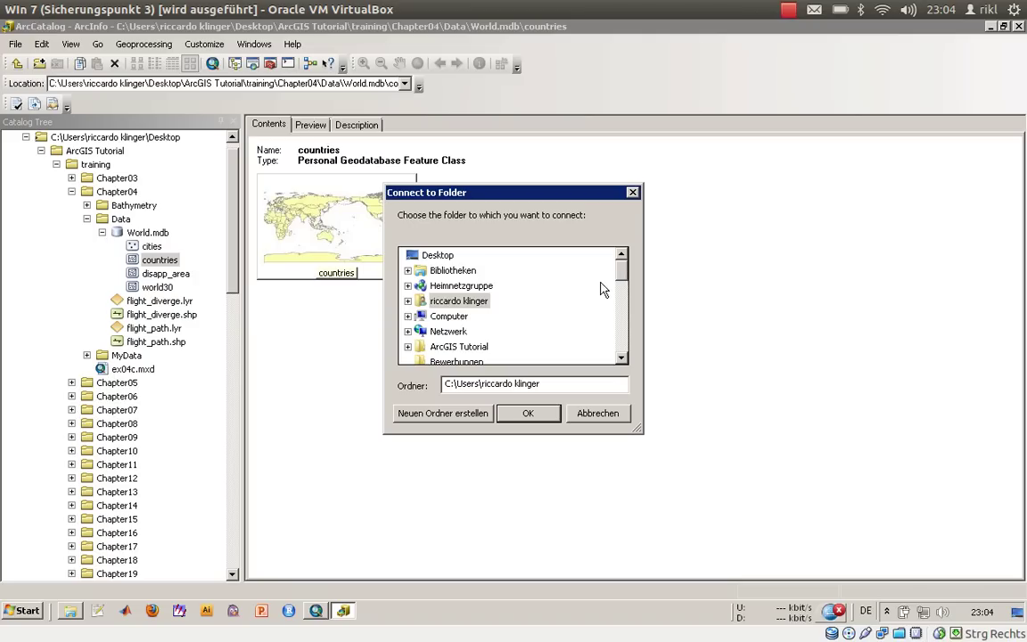
left_click(466, 348)
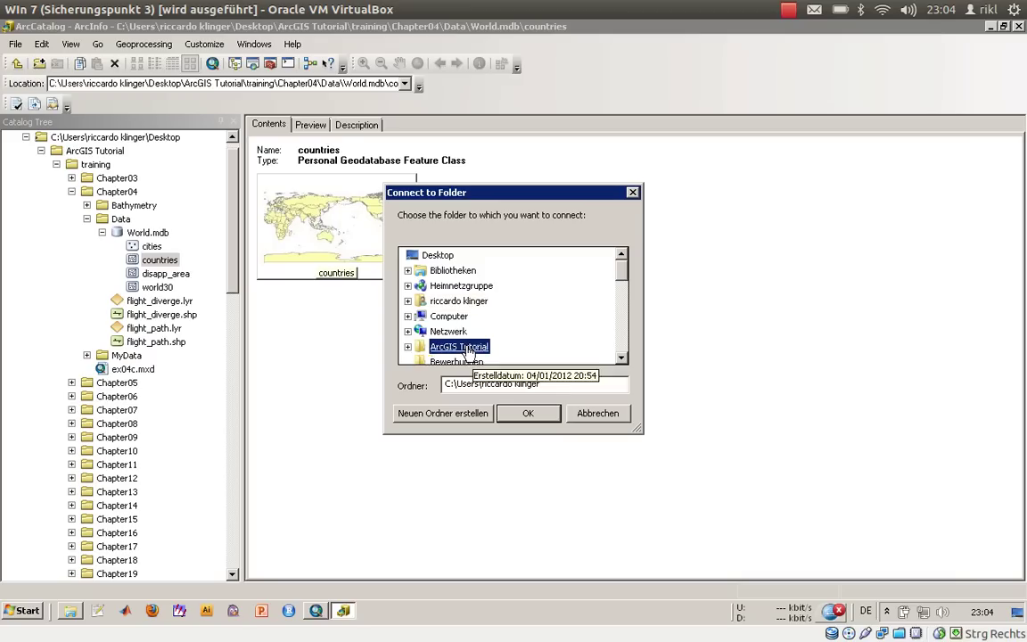
left_click(530, 415)
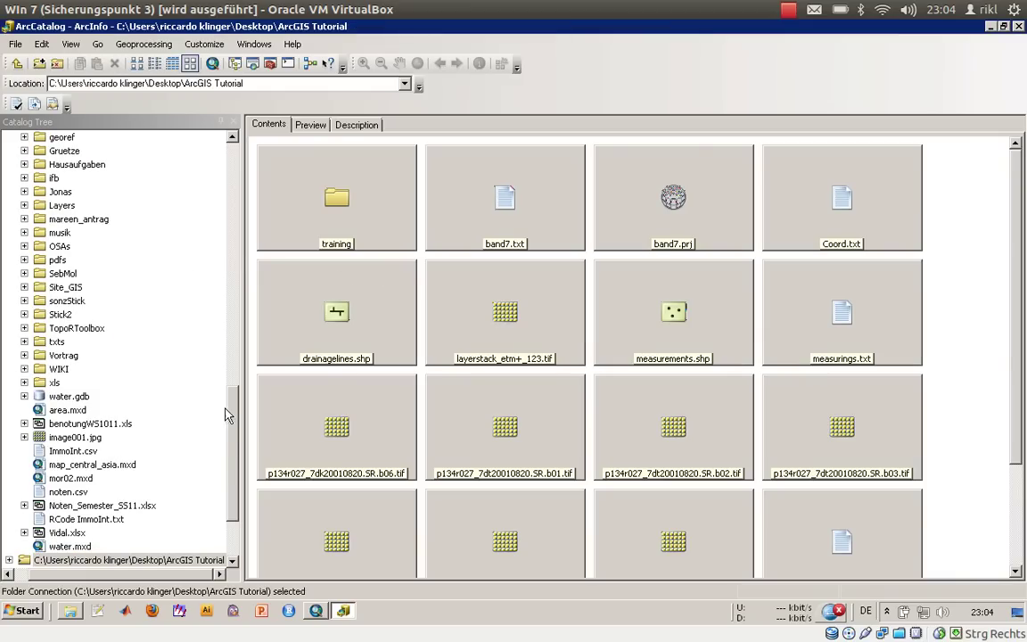
scroll(213, 400, "down", 2)
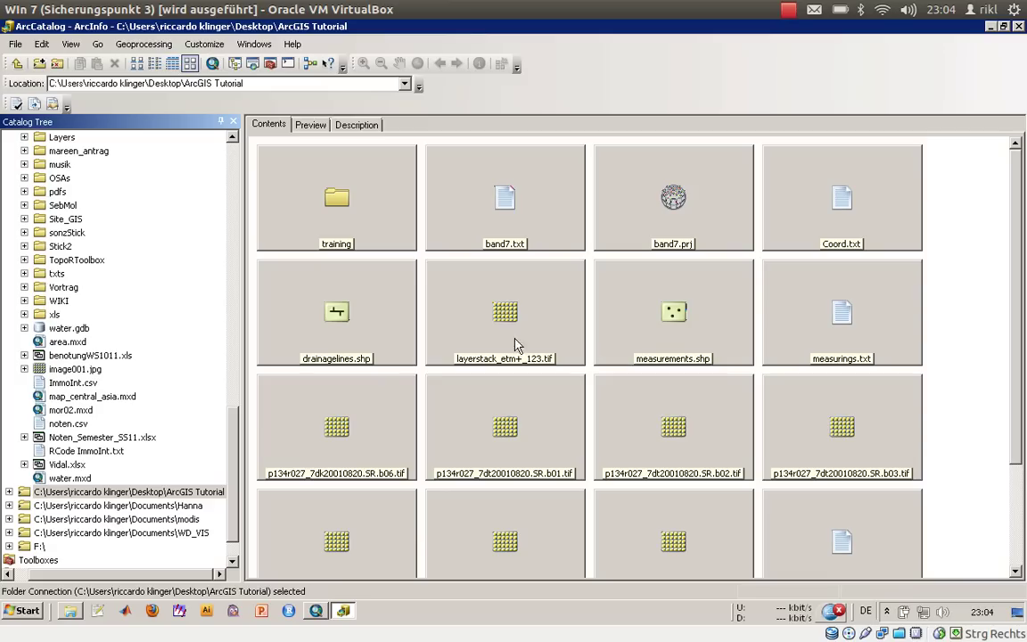
List the folder contents with details and go to training\Chapter04\Data
left_click(172, 67)
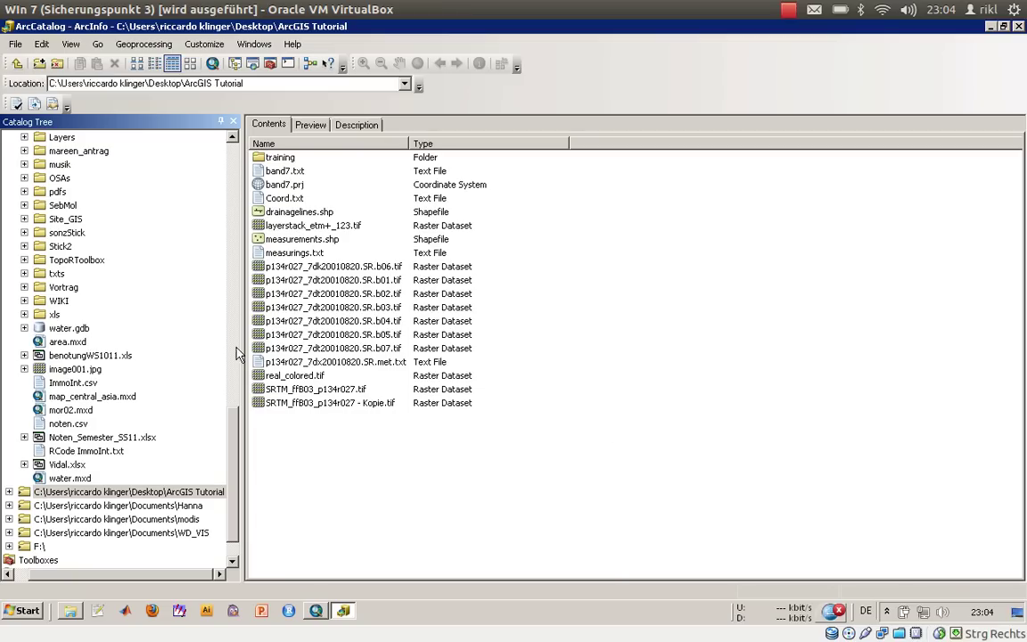
double_click(271, 159)
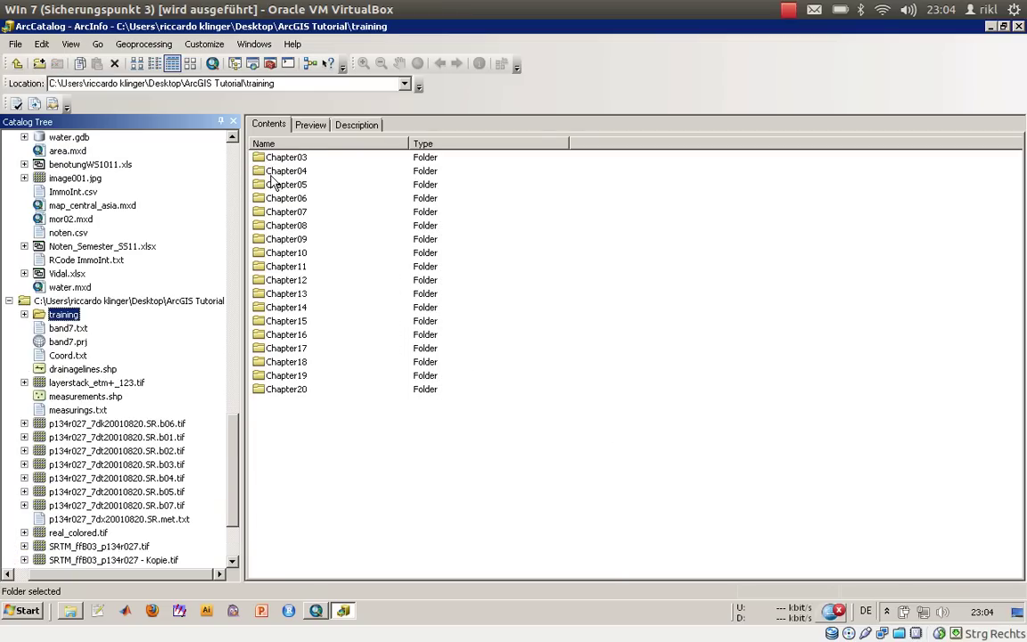
double_click(273, 172)
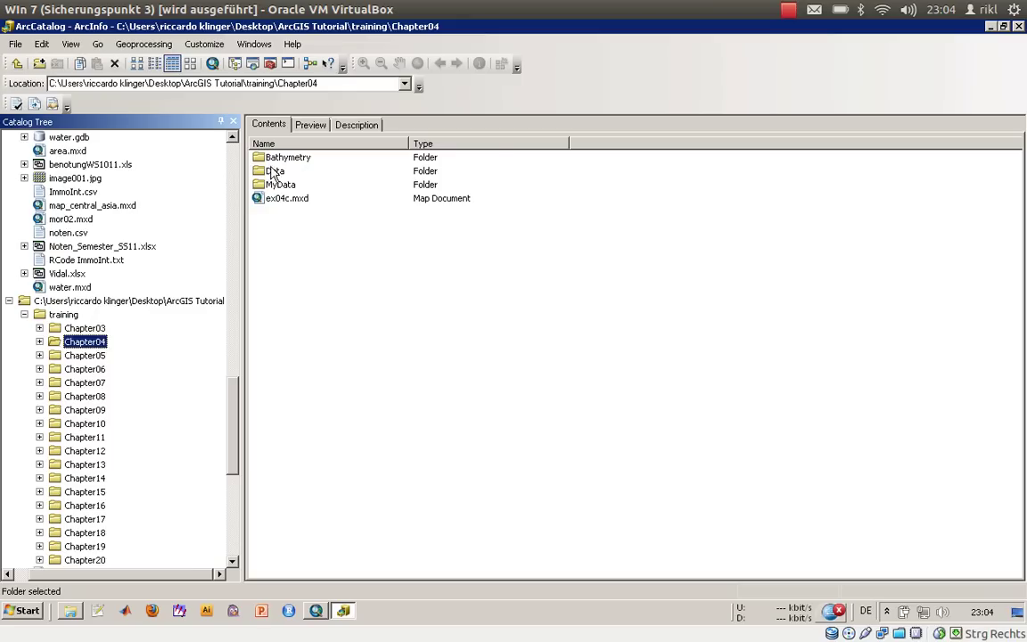
double_click(273, 172)
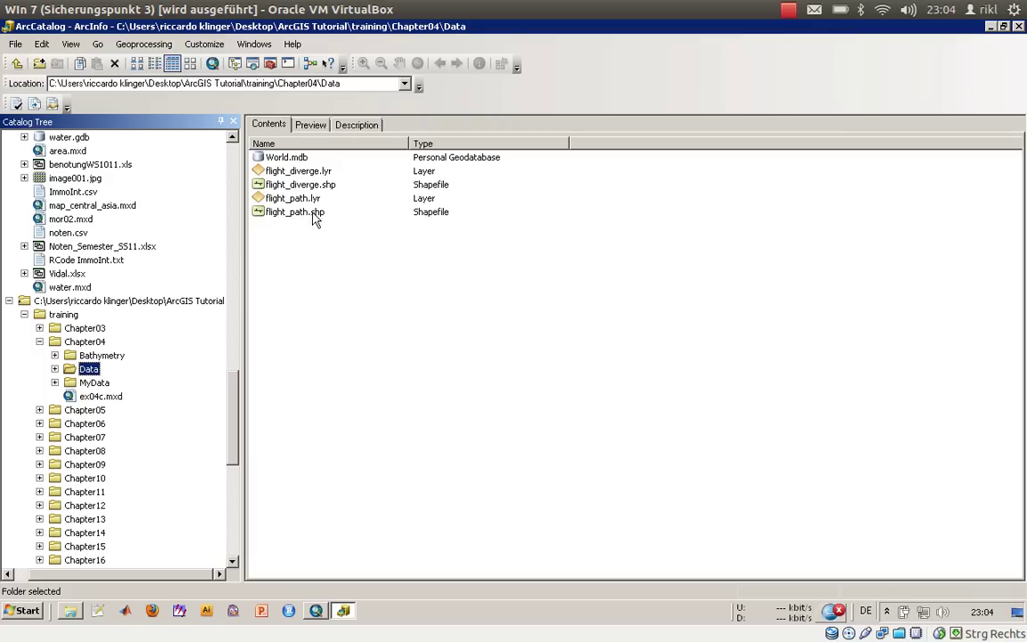
Examine the flight_diverge and flight_path shapefiles in the Data folder and the feature classes inside the World.mdb geodatabase
left_click(286, 184)
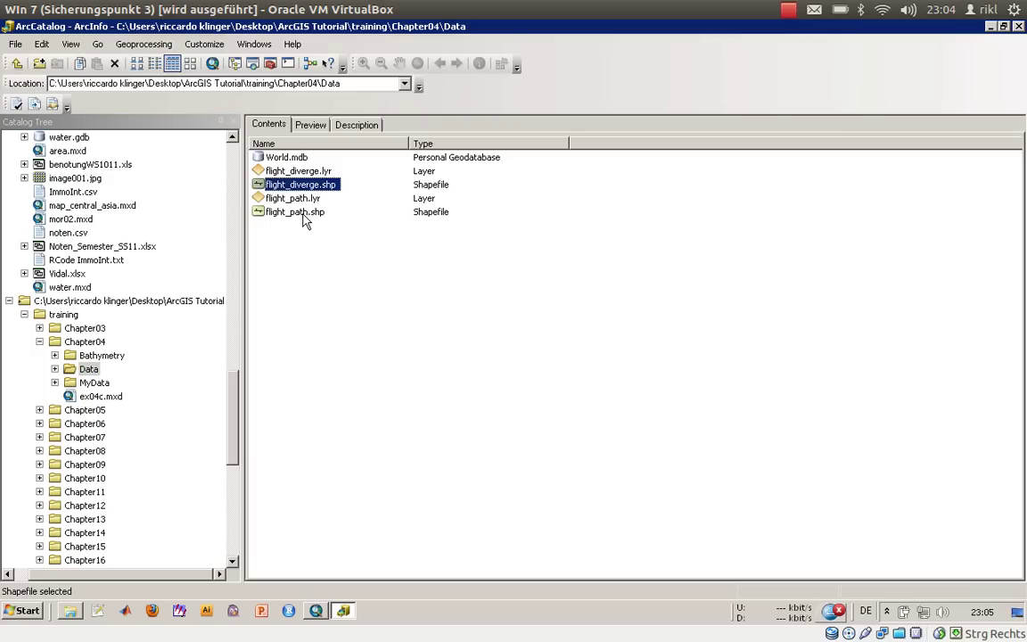
left_click(302, 215)
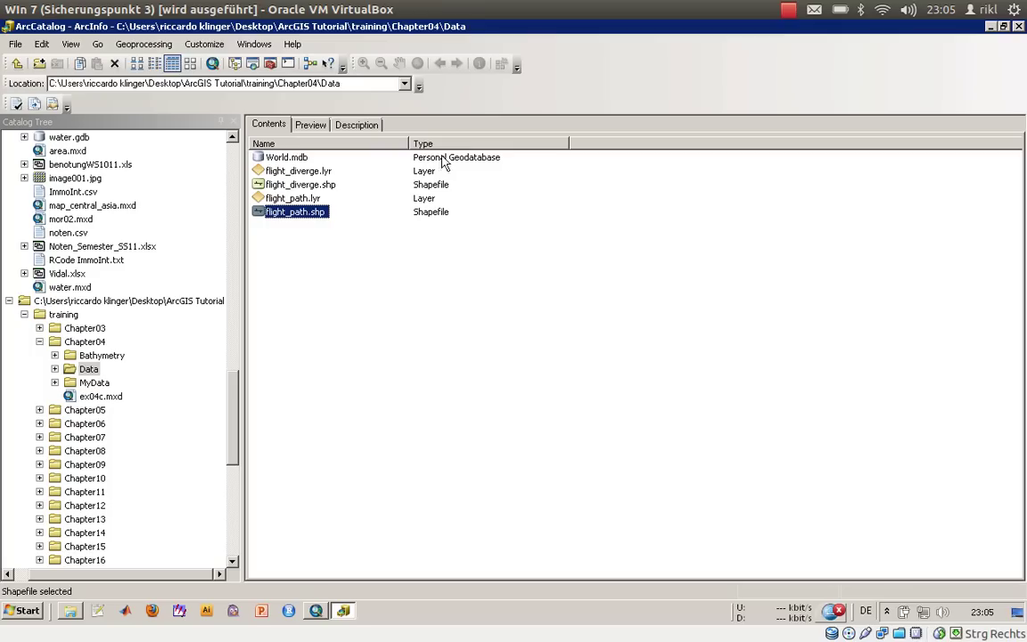
left_click(54, 370)
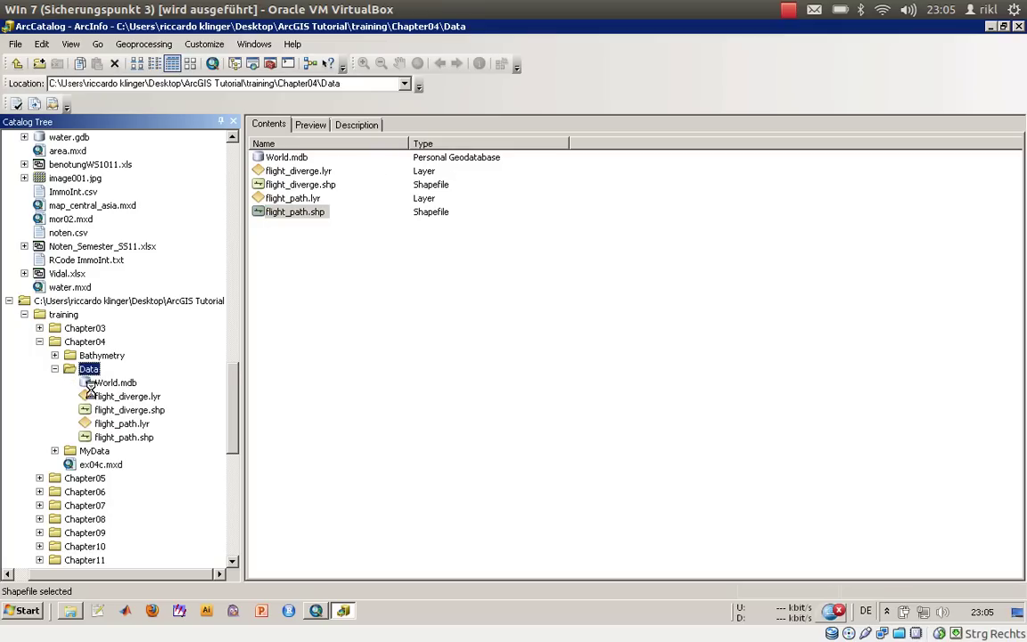
left_click(70, 383)
left_click(121, 382)
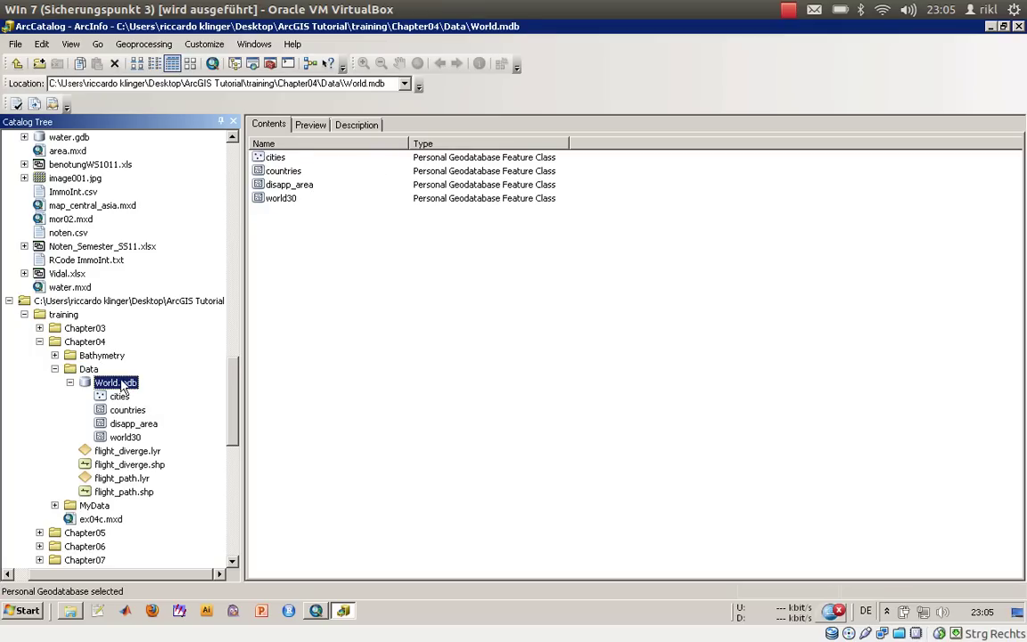
left_click(291, 204)
left_click(278, 171)
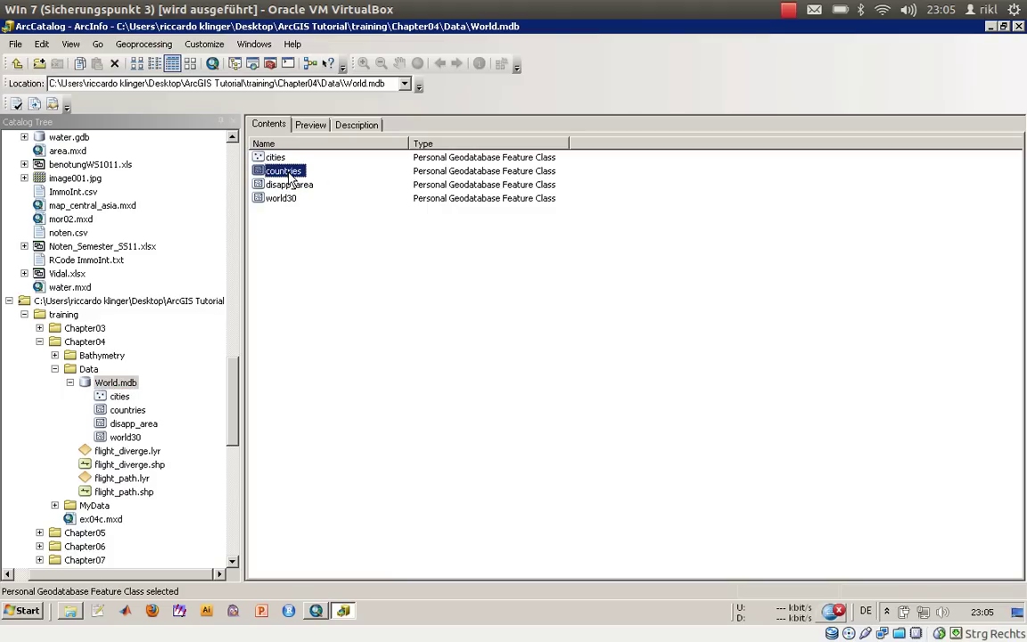
Preview flight_diverge.shp as geography, check its attribute table, and return to the Geography preview
left_click(125, 464)
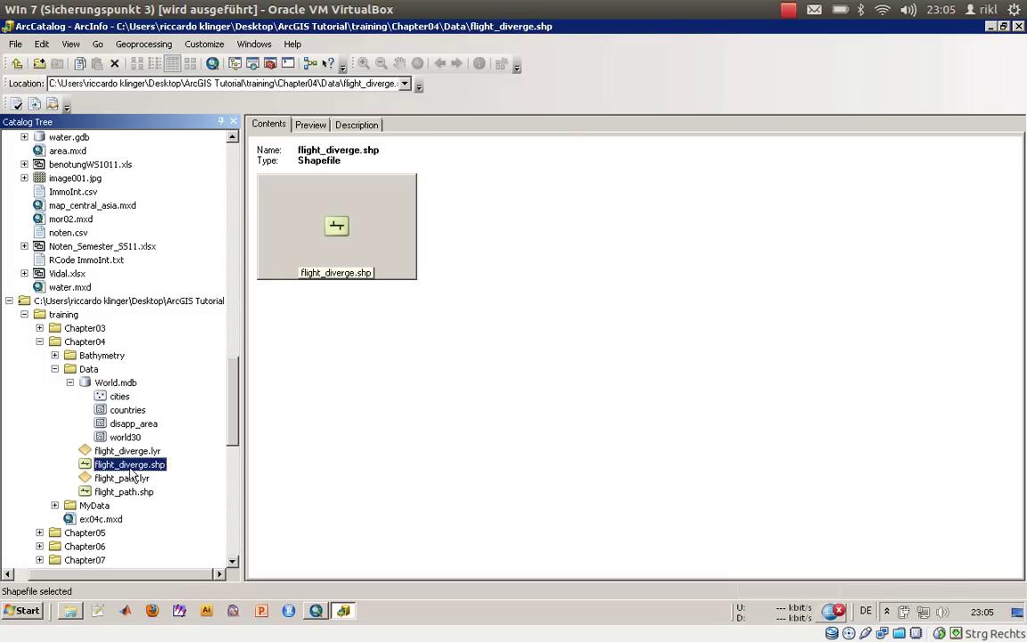
left_click(319, 125)
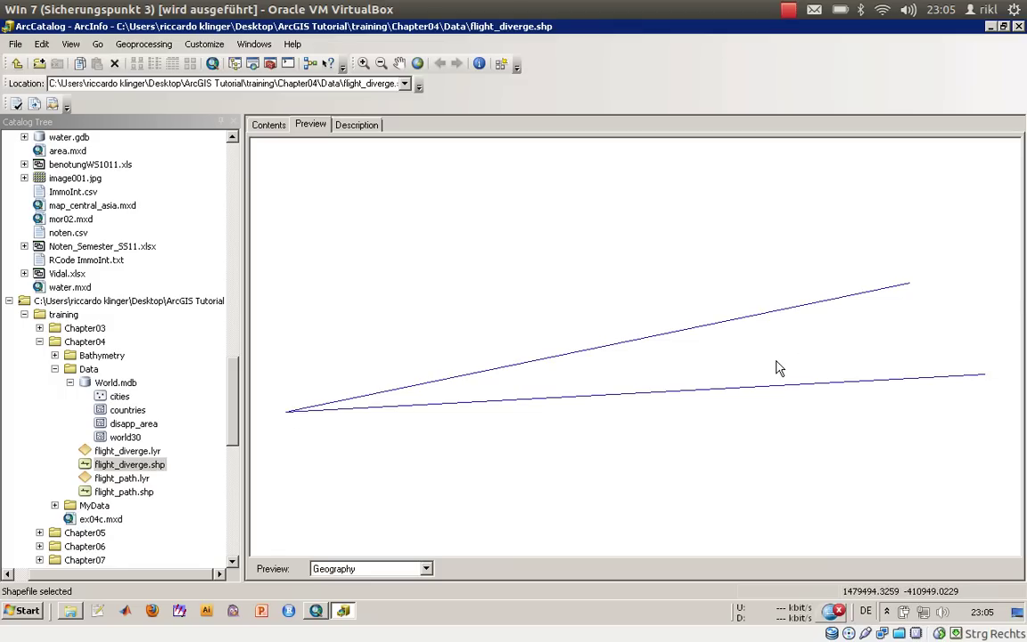
left_click(385, 569)
left_click(387, 584)
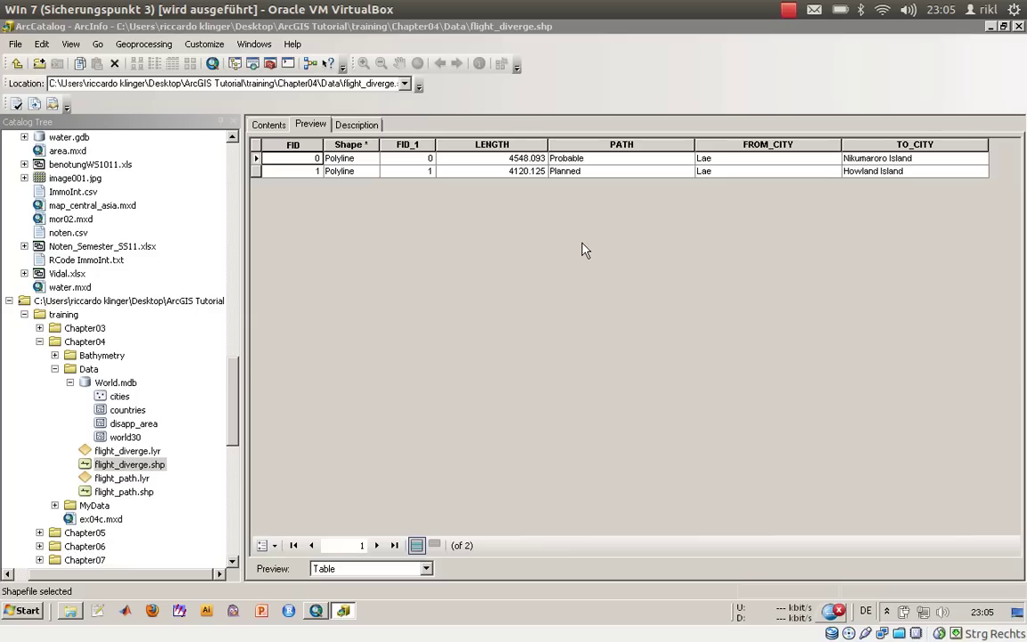
left_click(348, 568)
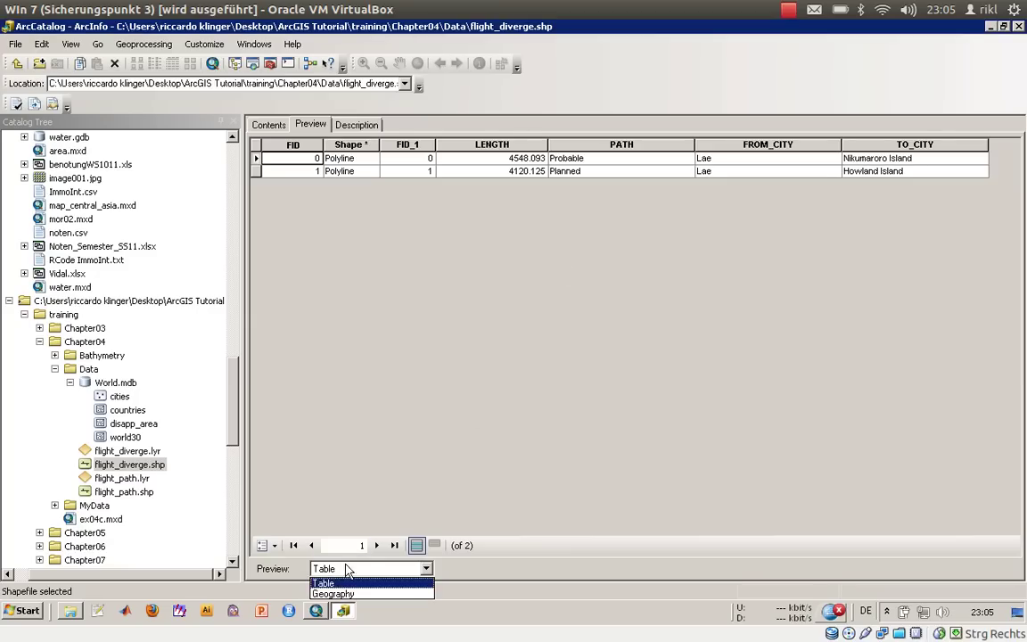
left_click(337, 594)
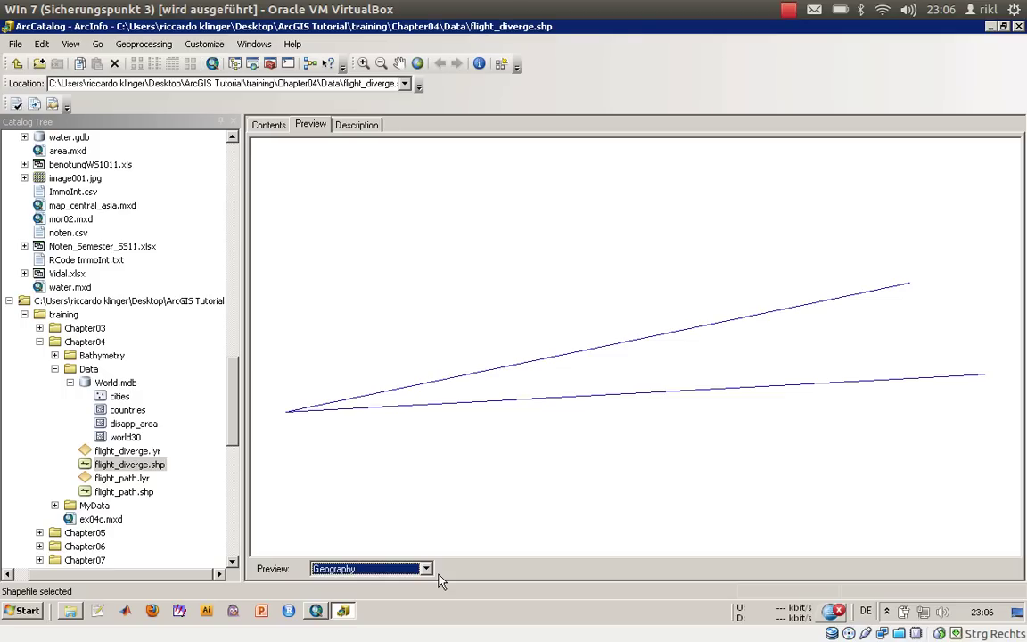
Preview the flight_diverge.lyr layer as geography and as an attribute table
left_click(106, 452)
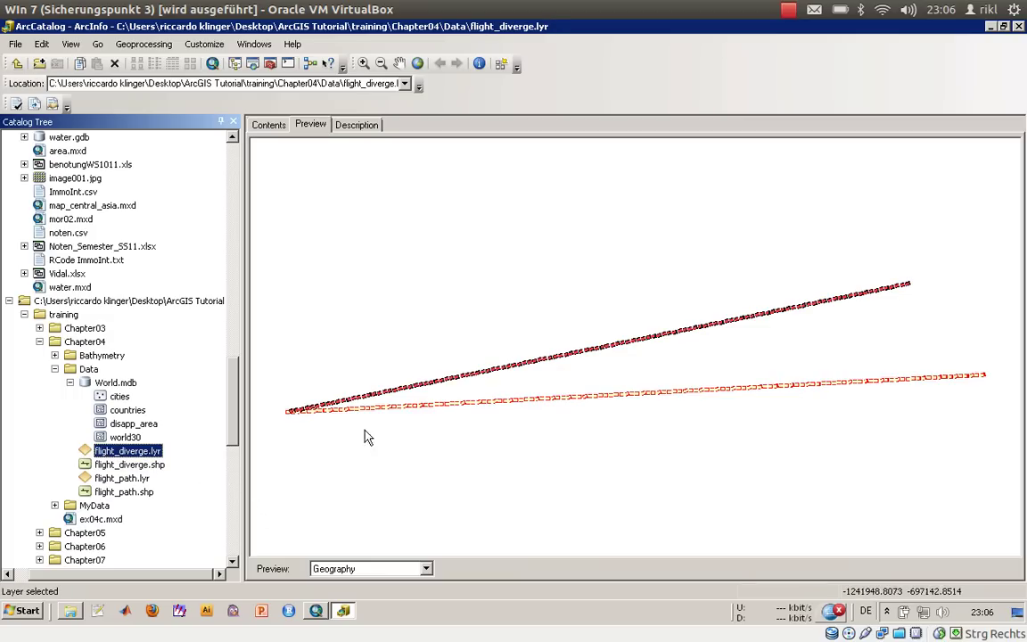
left_click(389, 569)
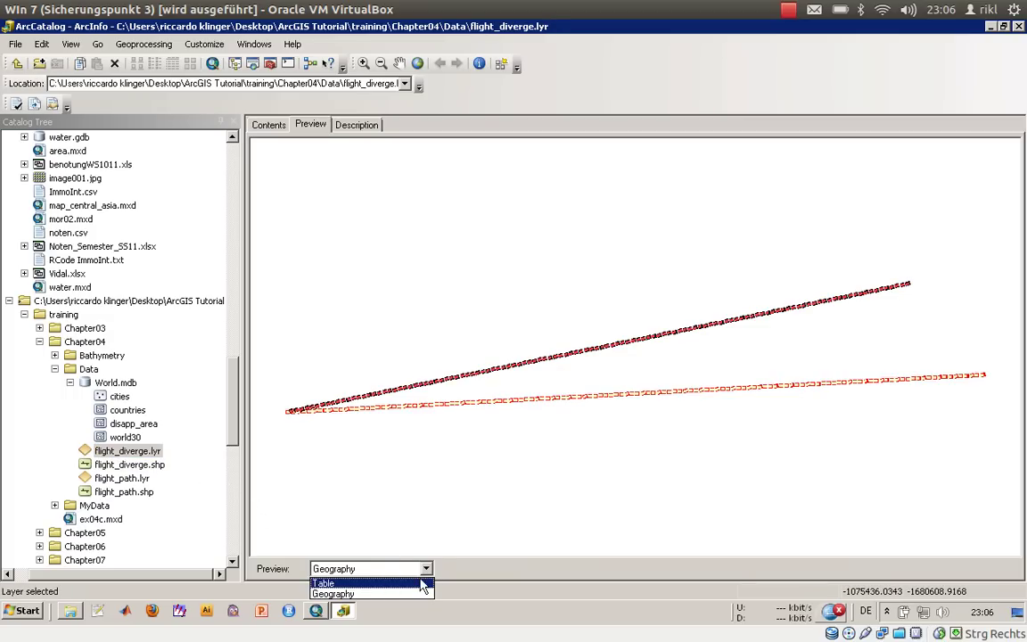
left_click(389, 583)
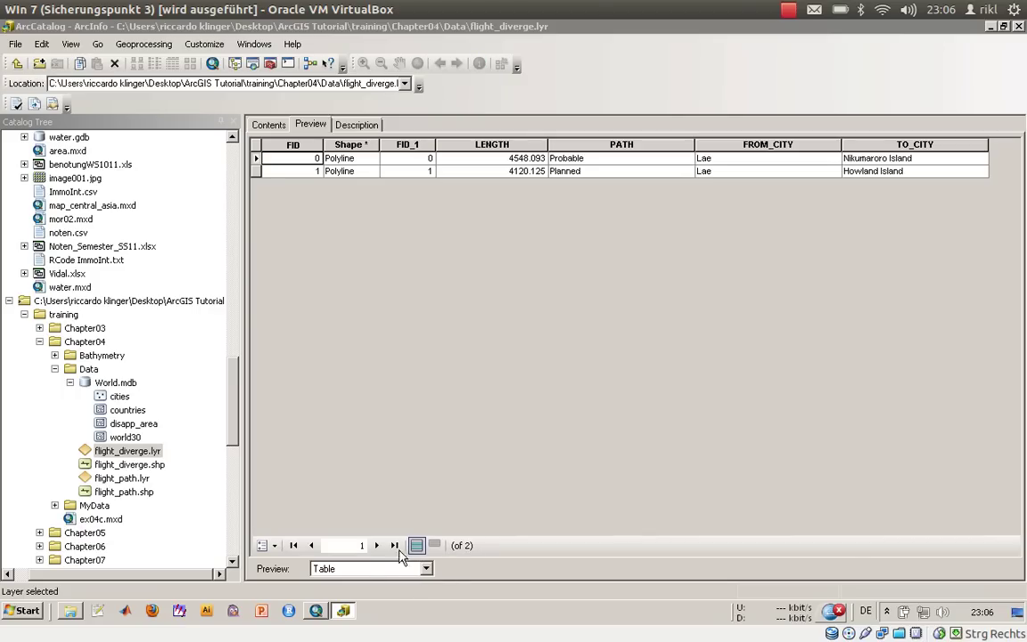
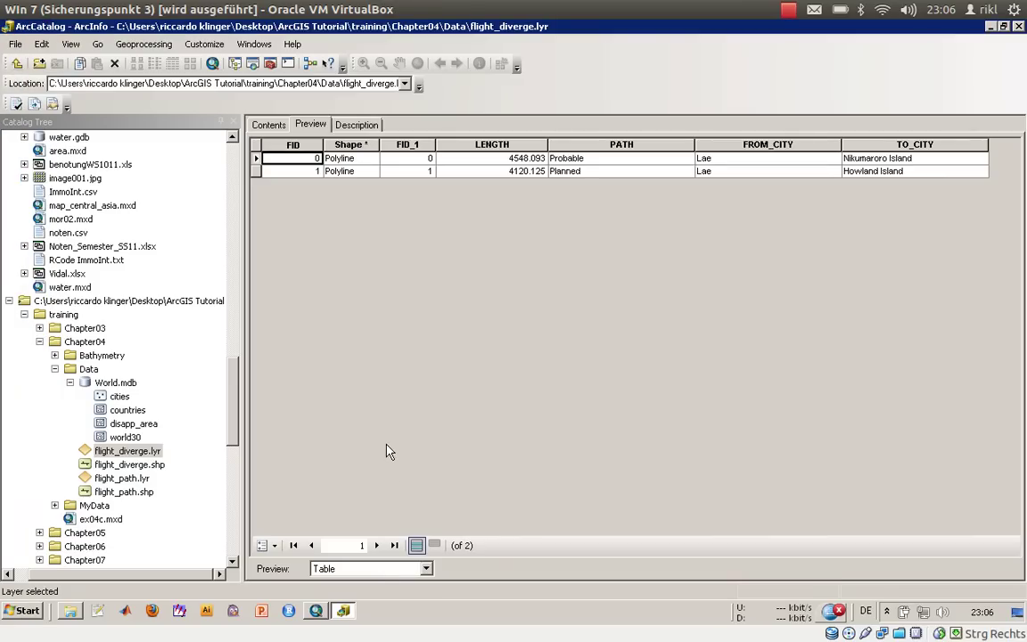
Switch to Windows Explorer and open training\Chapter04\Data to examine the individual files that make up the shapefiles
left_click(69, 611)
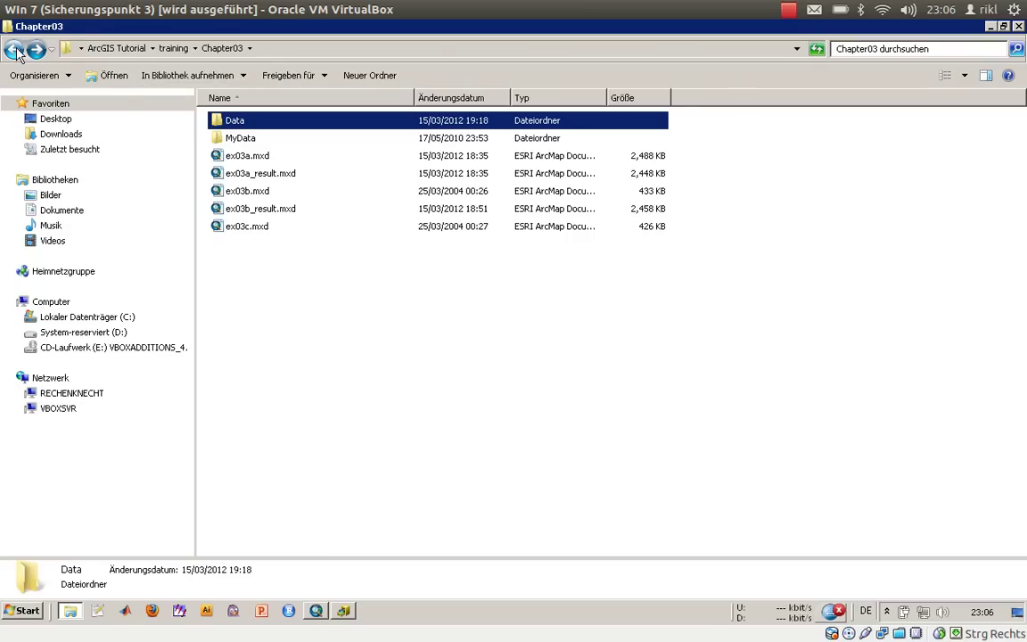
left_click(14, 50)
double_click(259, 141)
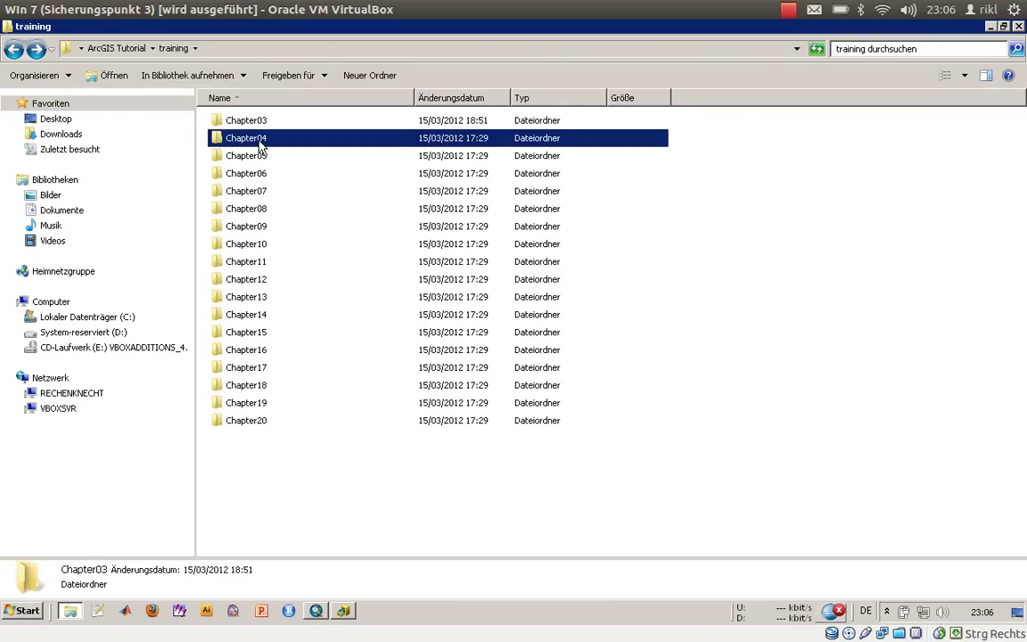
double_click(223, 138)
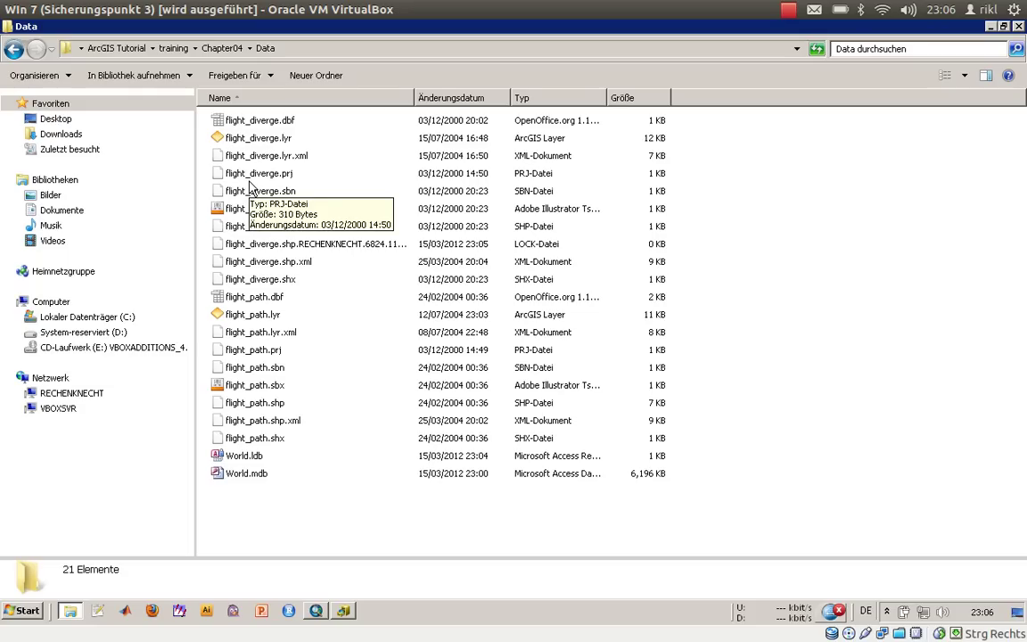
Switch back to ArcCatalog and view flight_diverge.lyr's contents, geography preview, attribute table and description
left_click(343, 610)
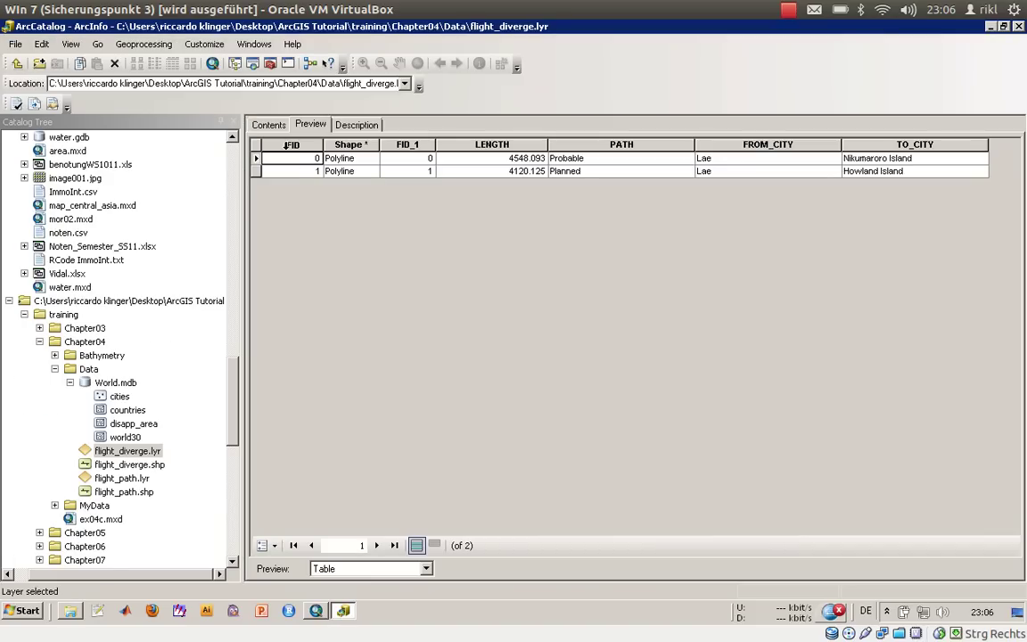
left_click(270, 126)
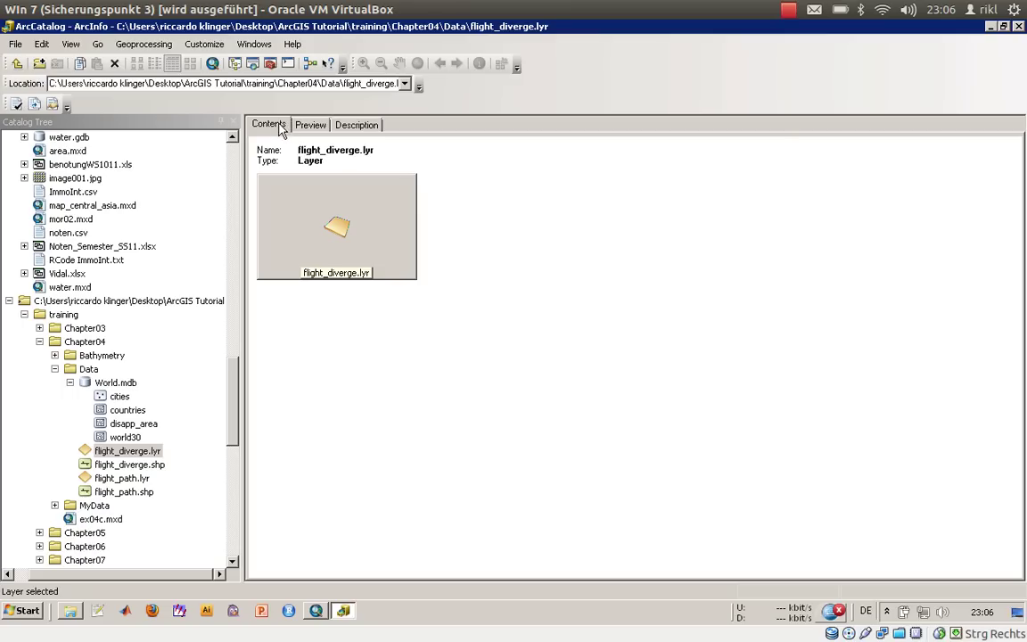
left_click(305, 127)
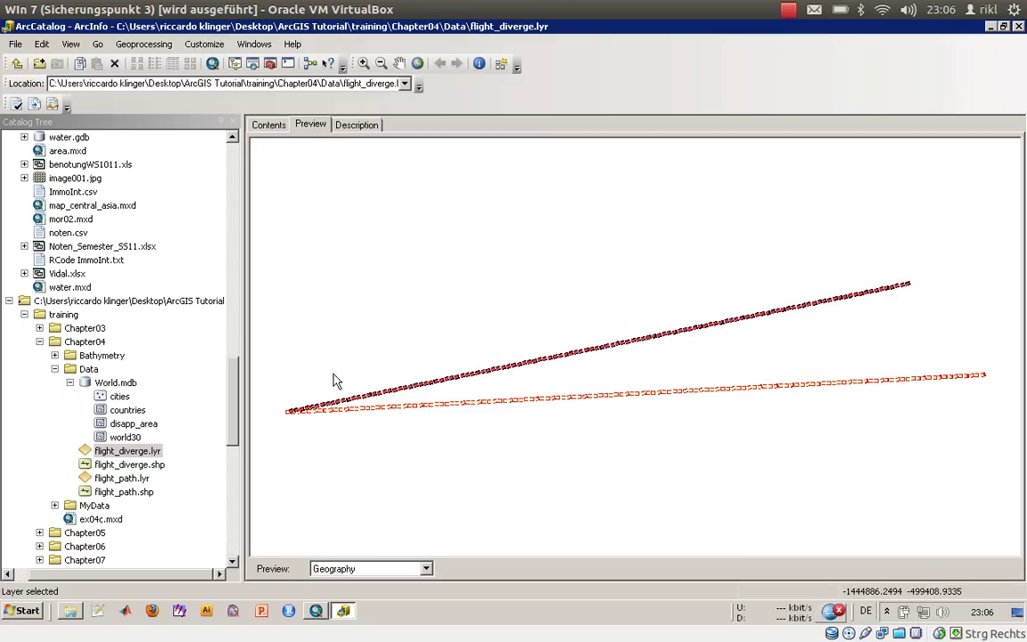
left_click(389, 573)
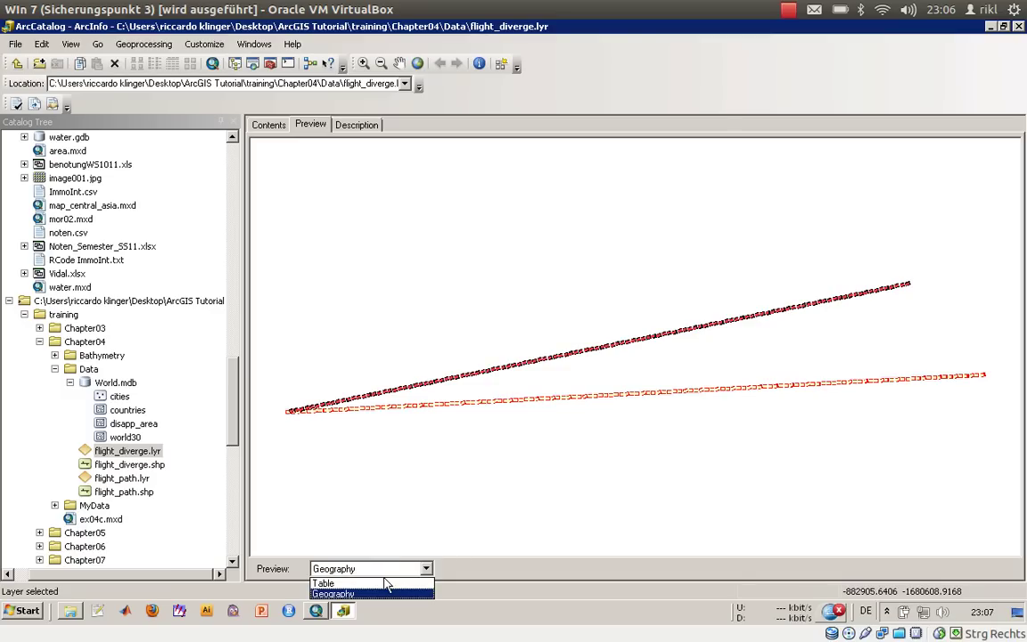
left_click(386, 581)
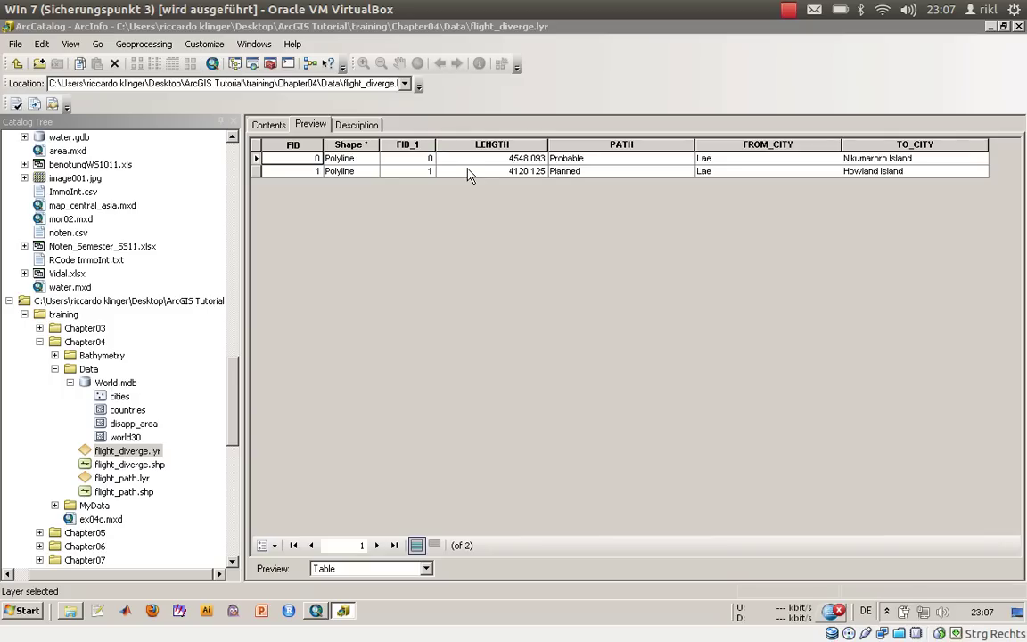
left_click(361, 131)
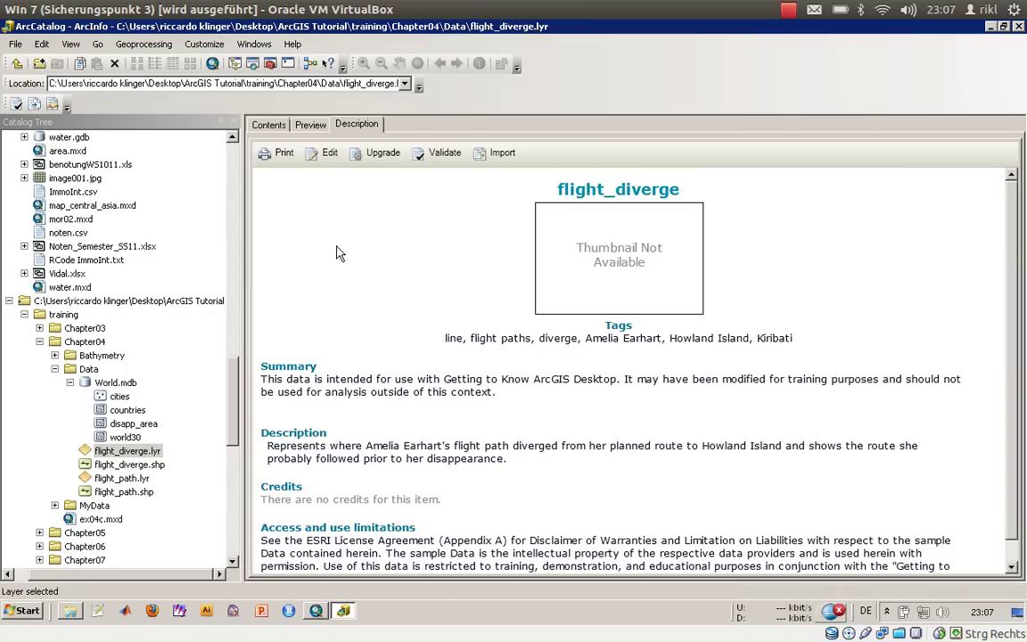
View the description and geography preview of the countries feature class in World.mdb, and select the geodatabase itself
left_click(136, 411)
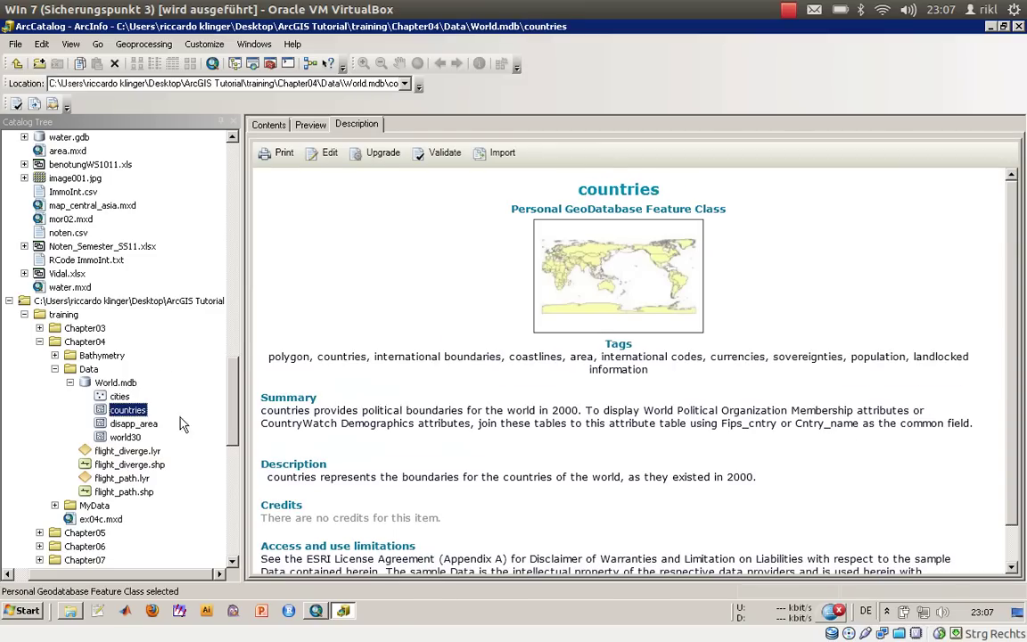
left_click(301, 127)
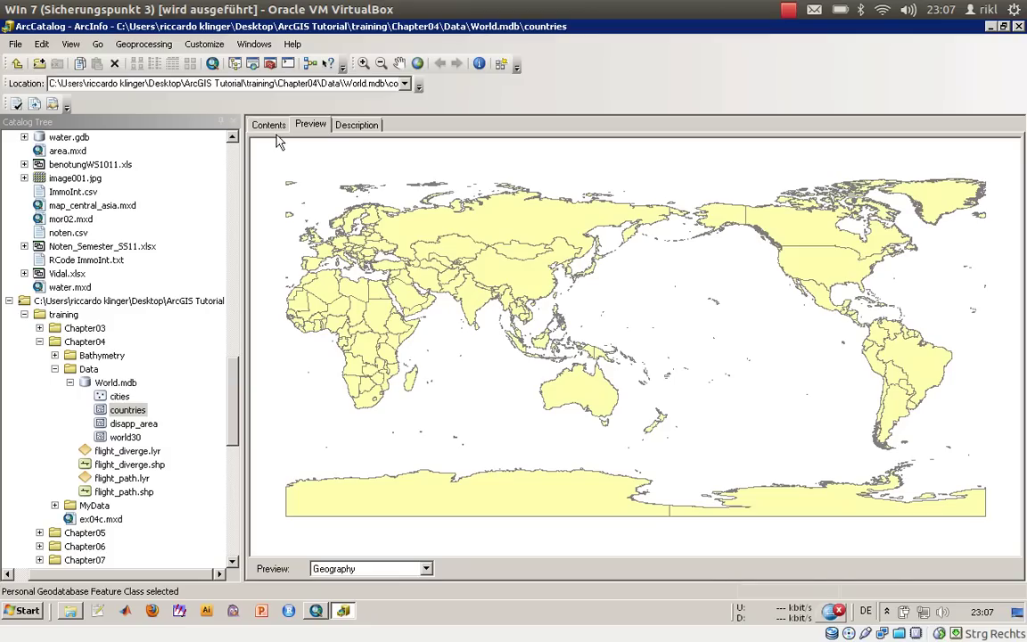
left_click(120, 386)
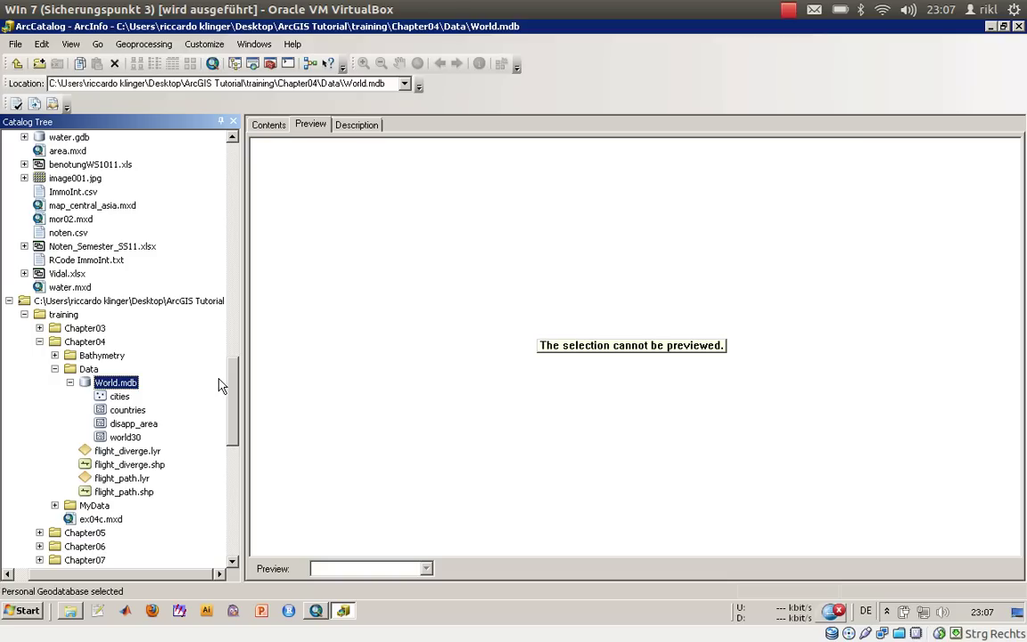
Show the contents of the Data folder as thumbnails
left_click(89, 369)
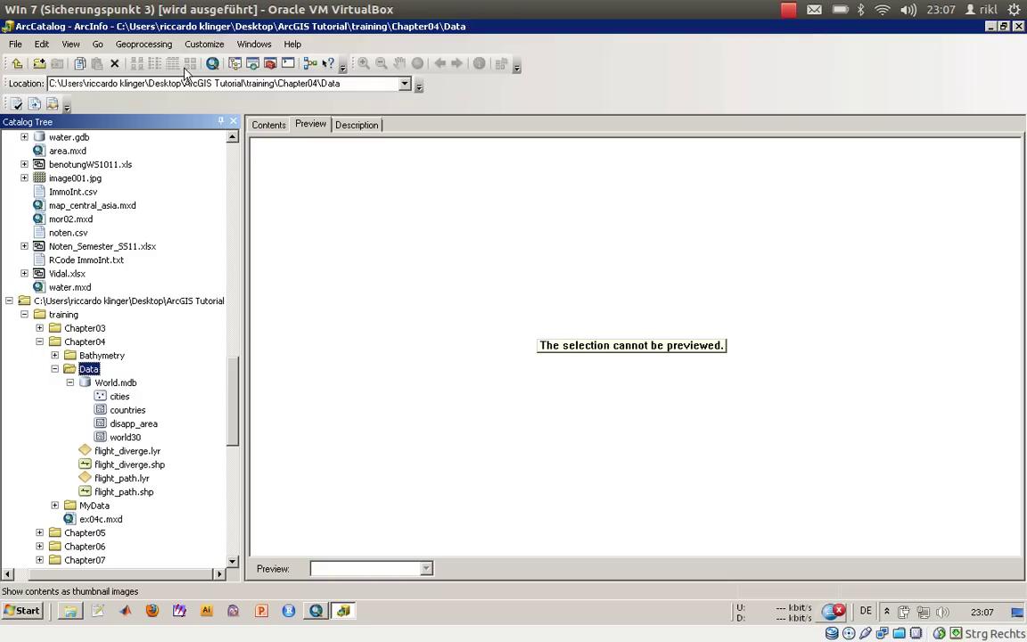
key("Down")
key("Up")
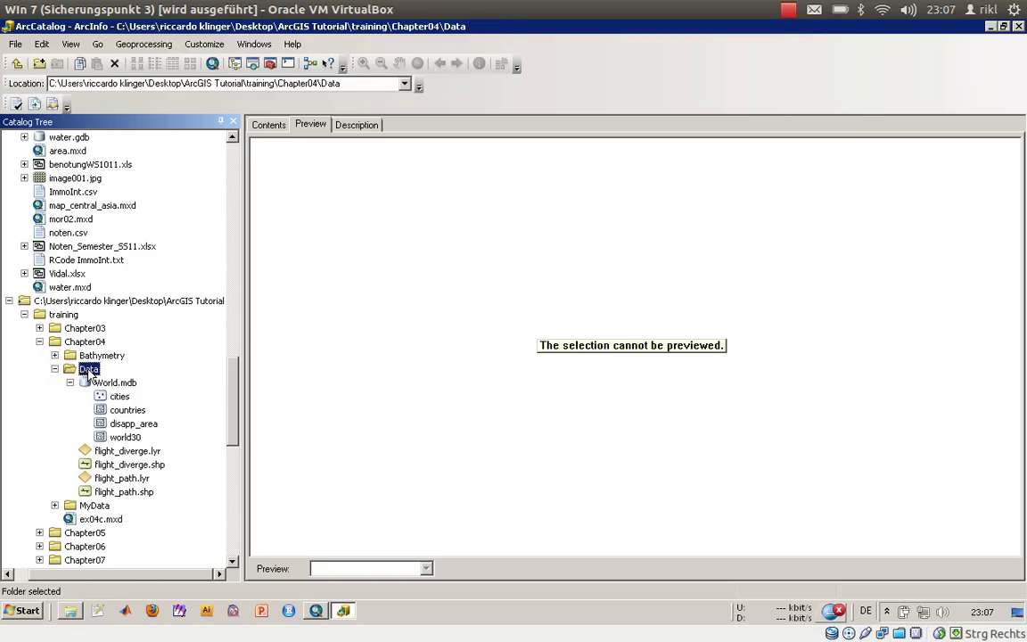
left_click(267, 125)
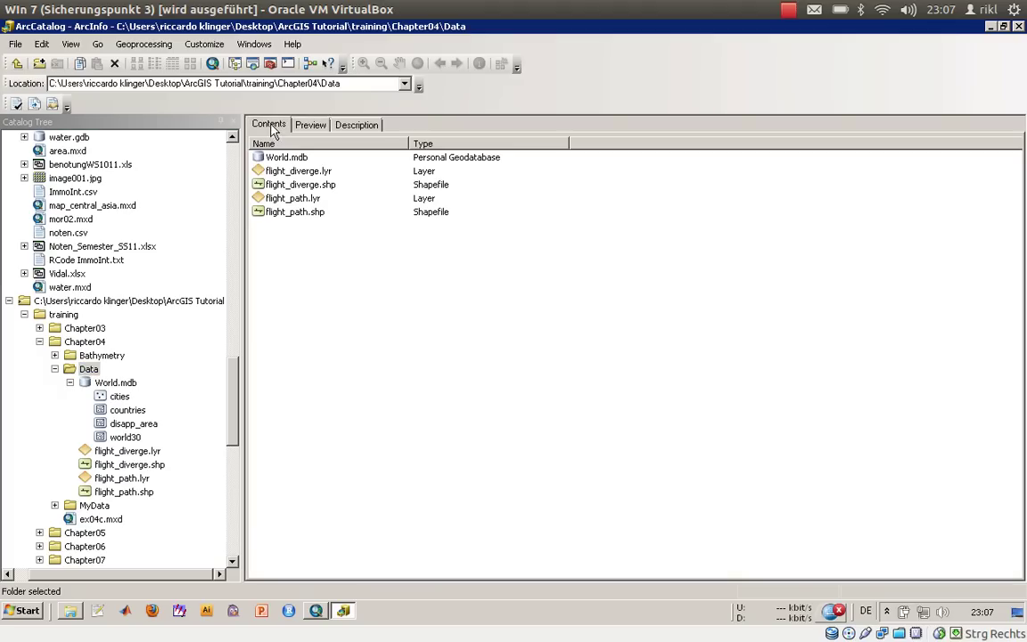
left_click(190, 64)
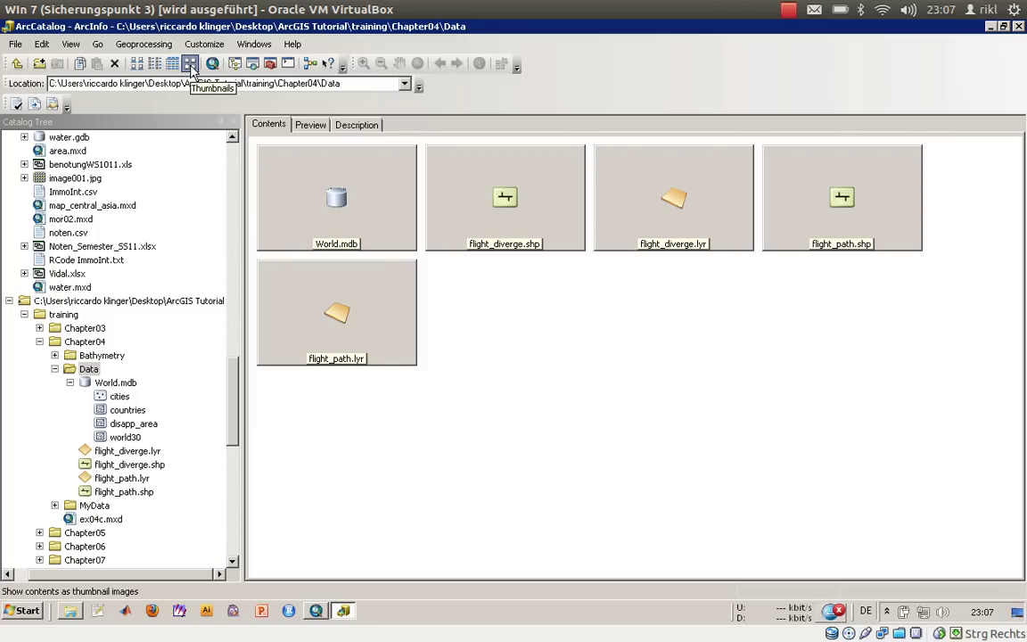
key("End")
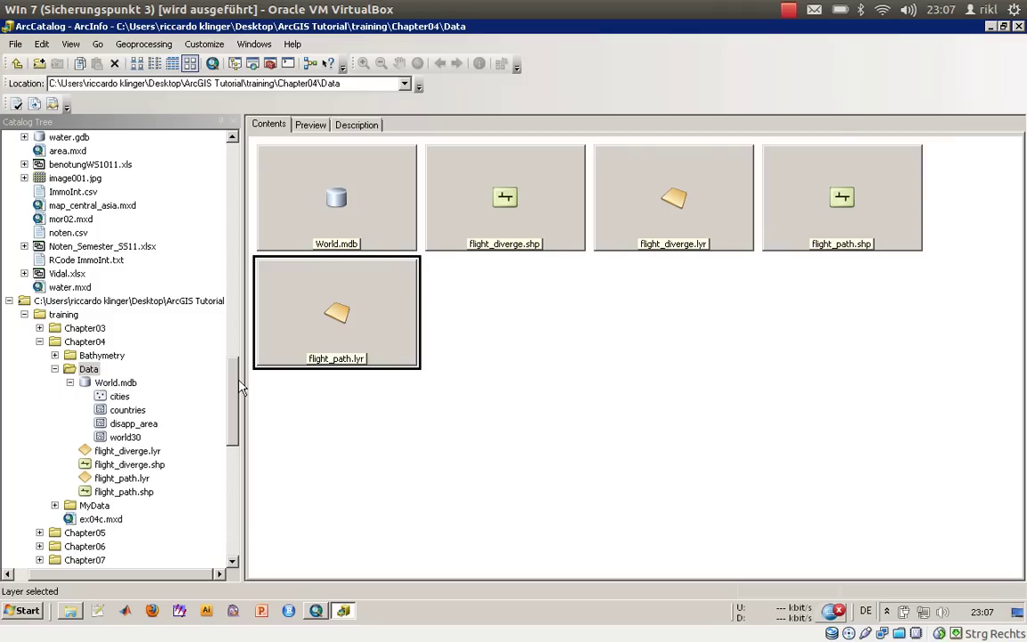
Create a thumbnail for flight_path.lyr from its geography preview
left_click(135, 496)
left_click(142, 480)
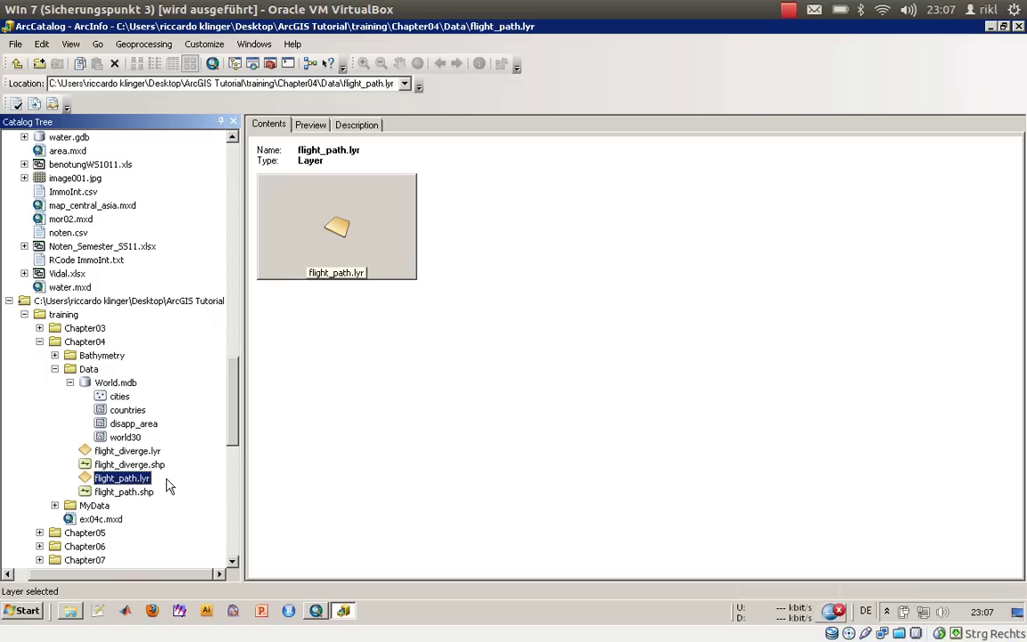
left_click(316, 128)
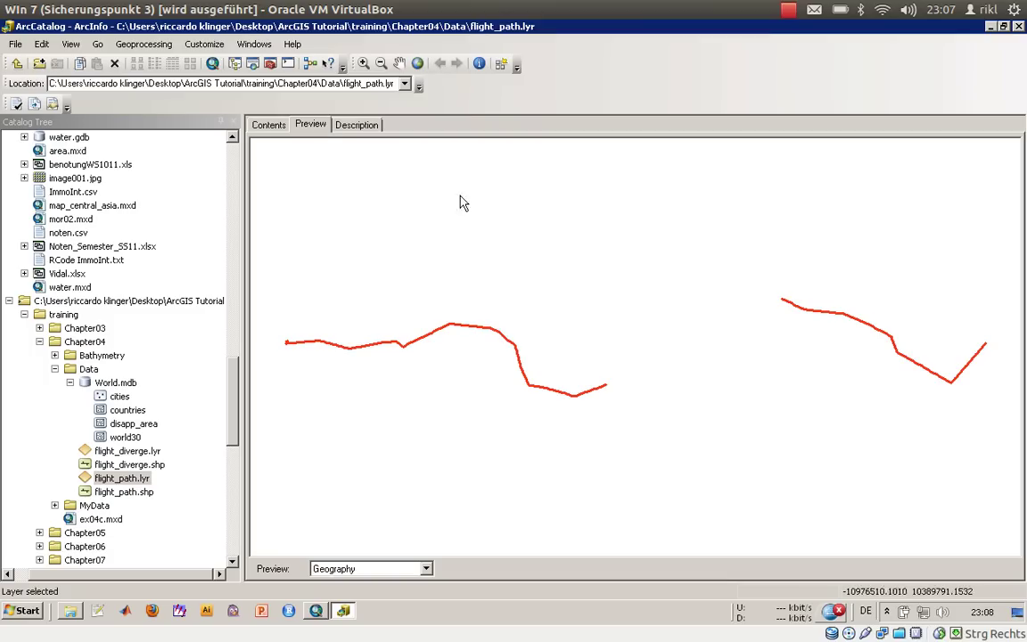
left_click(502, 64)
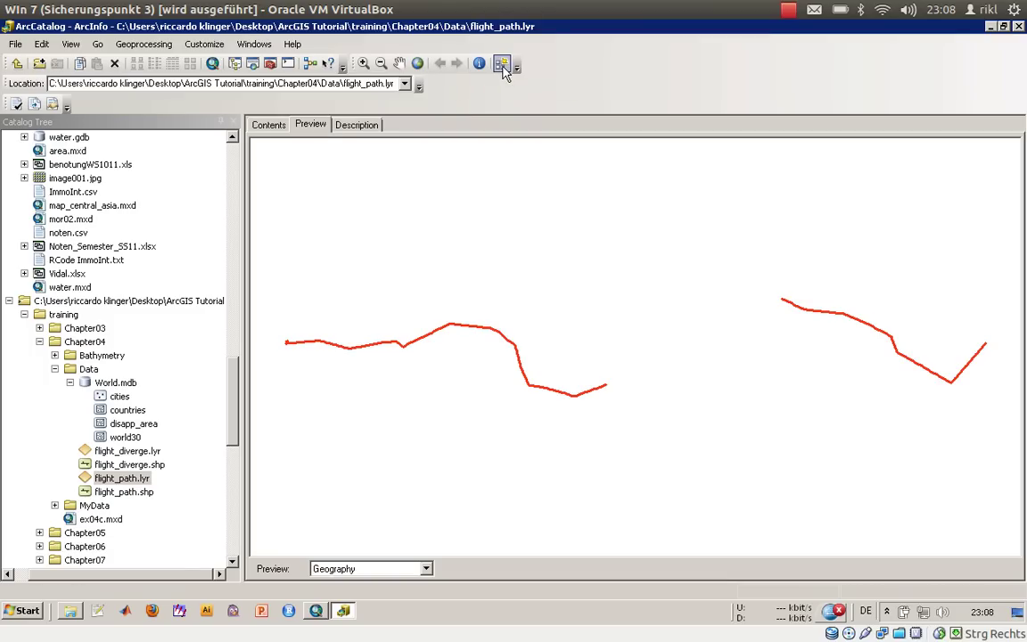
Return to the Data folder's contents and check the thumbnails of its layers and shapefiles
left_click(90, 371)
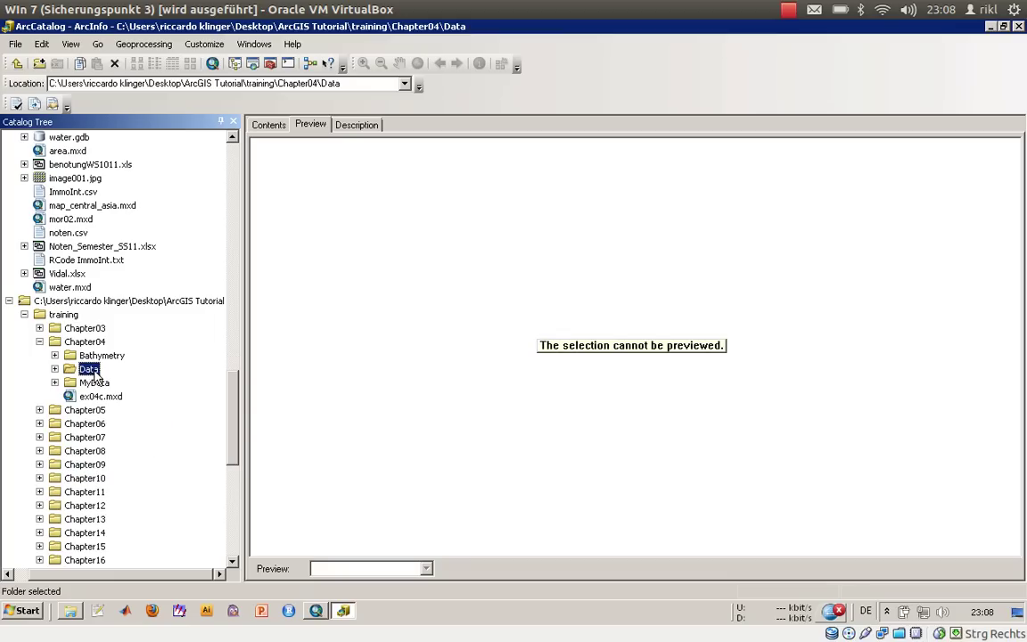
left_click(268, 125)
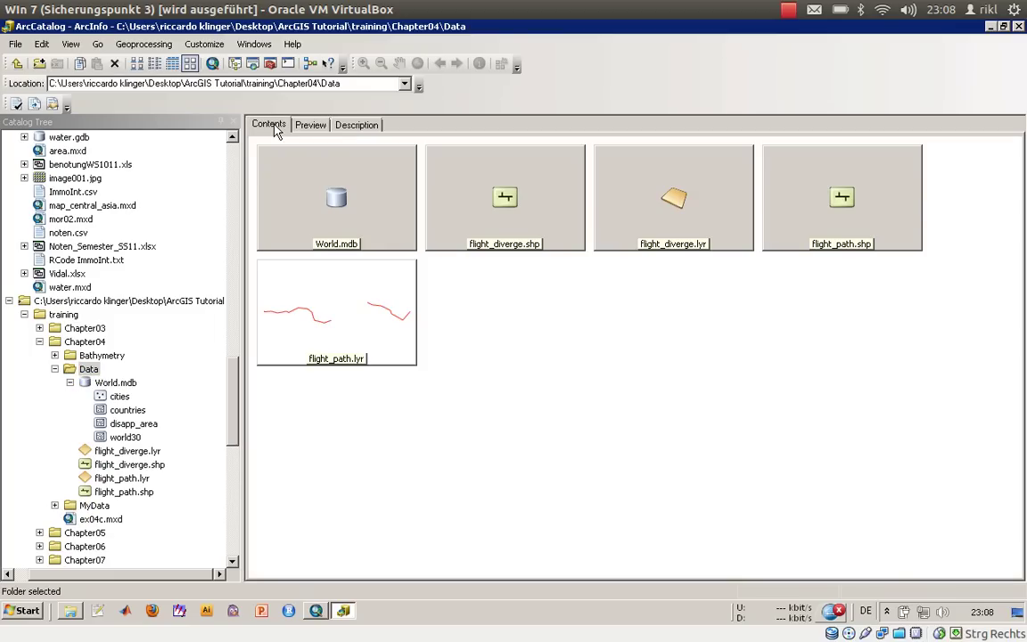
left_click(405, 361)
left_click(525, 207)
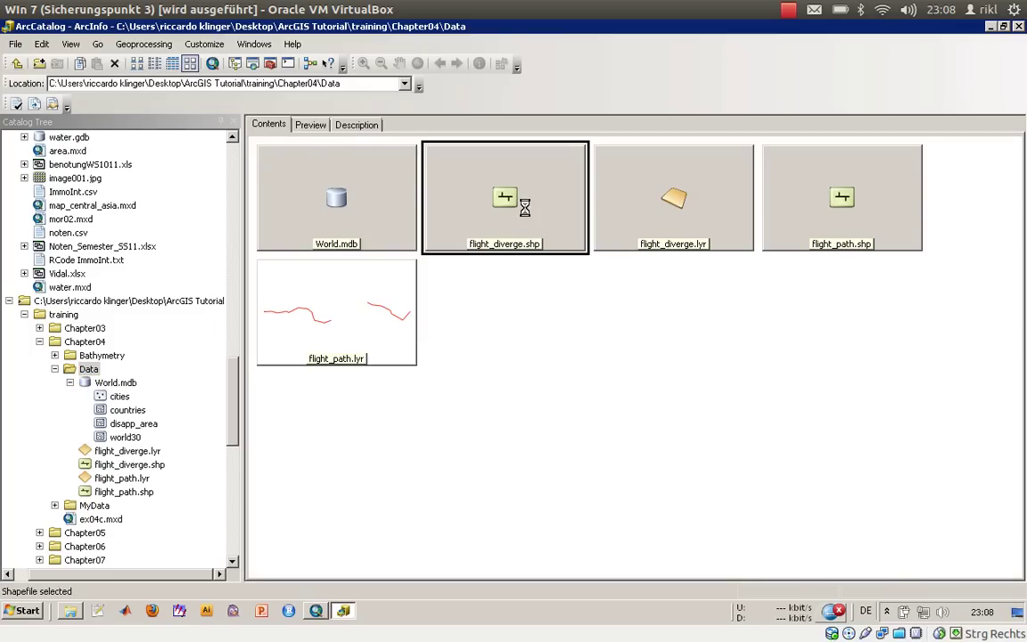
left_click(601, 523)
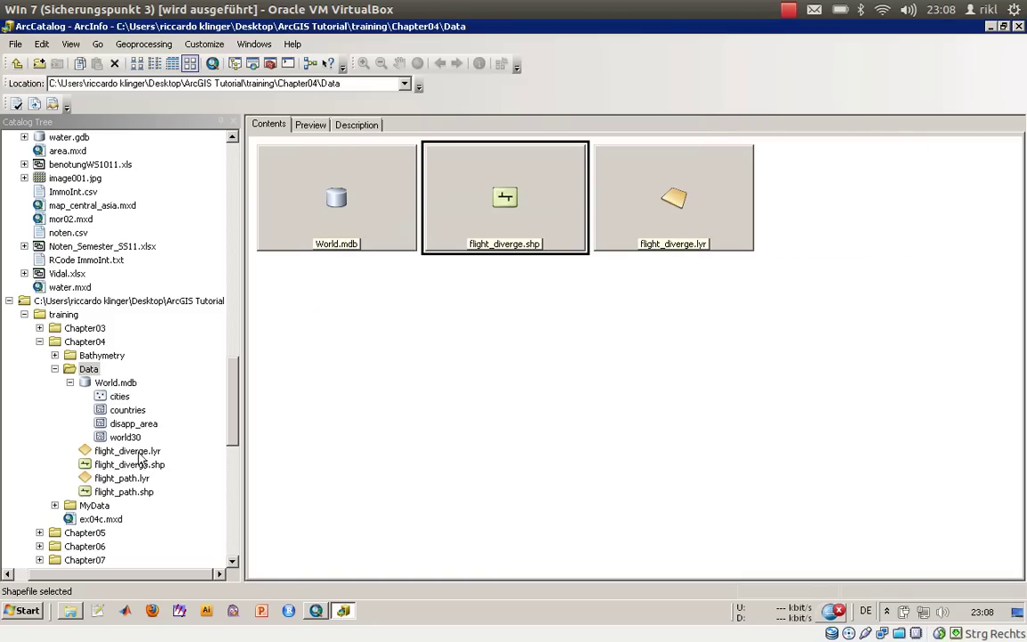
left_click(633, 217)
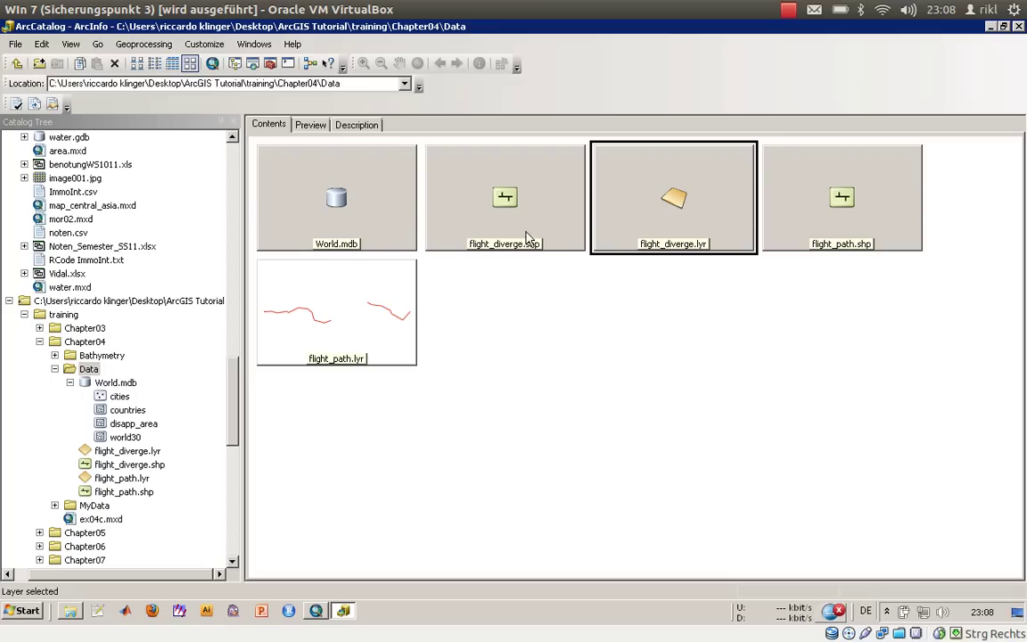
Create a thumbnail for flight_diverge.lyr from its geography preview and check it in the Data folder's contents
left_click(122, 452)
left_click(325, 128)
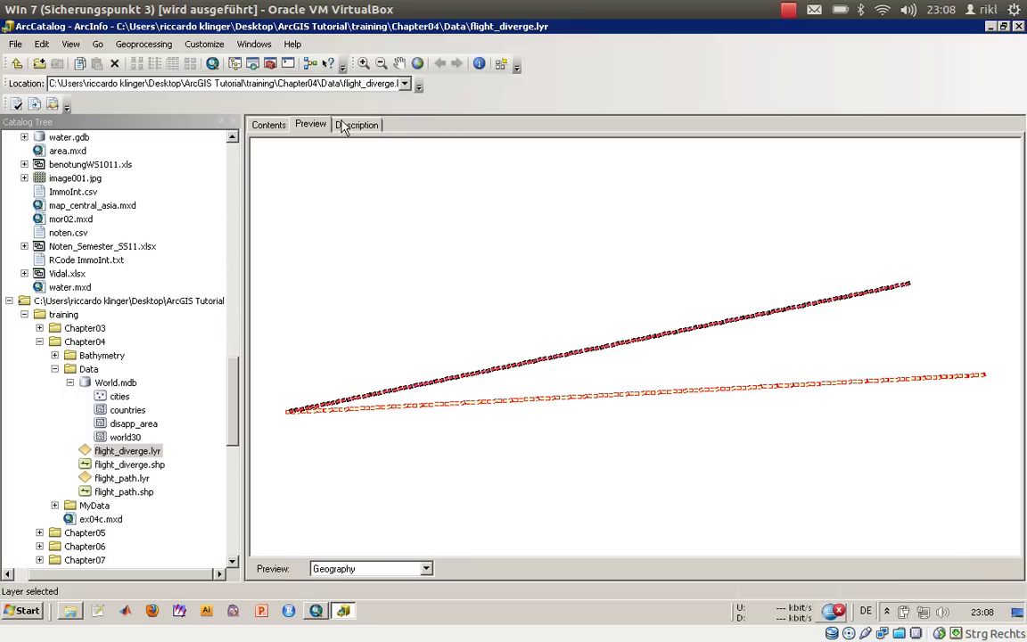
left_click(502, 66)
double_click(88, 369)
left_click(268, 125)
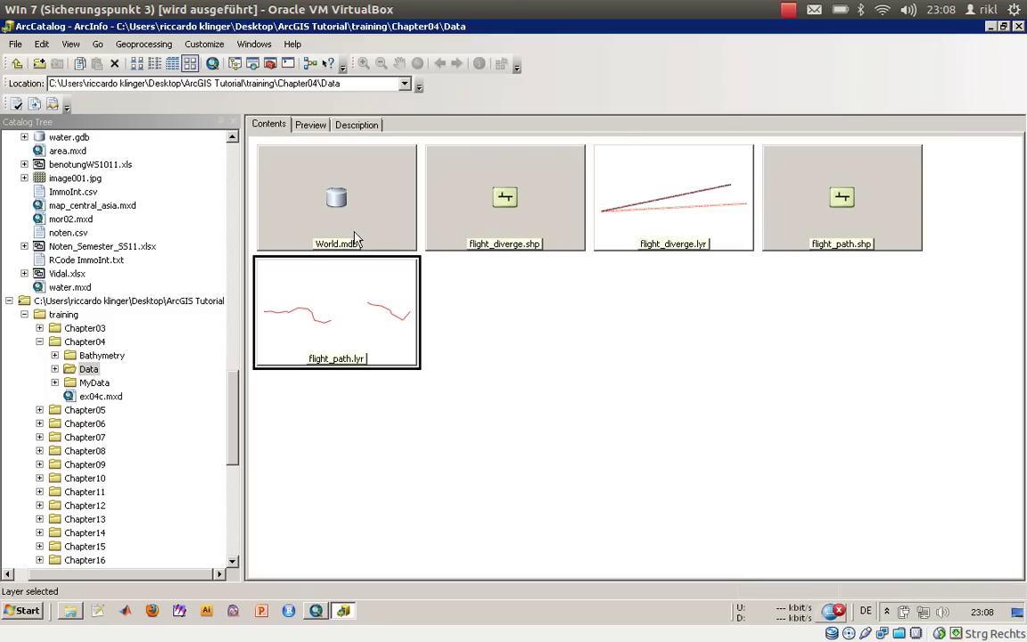
Open World.mdb in the Data folder to view the thumbnails of its feature classes, and select countries
left_click(55, 369)
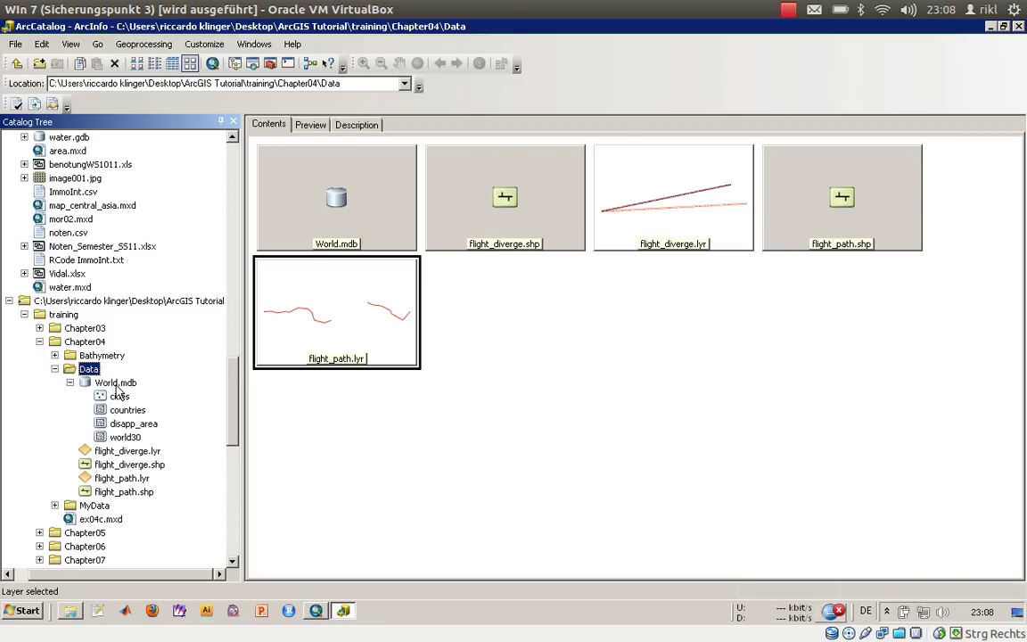
left_click(116, 383)
double_click(116, 382)
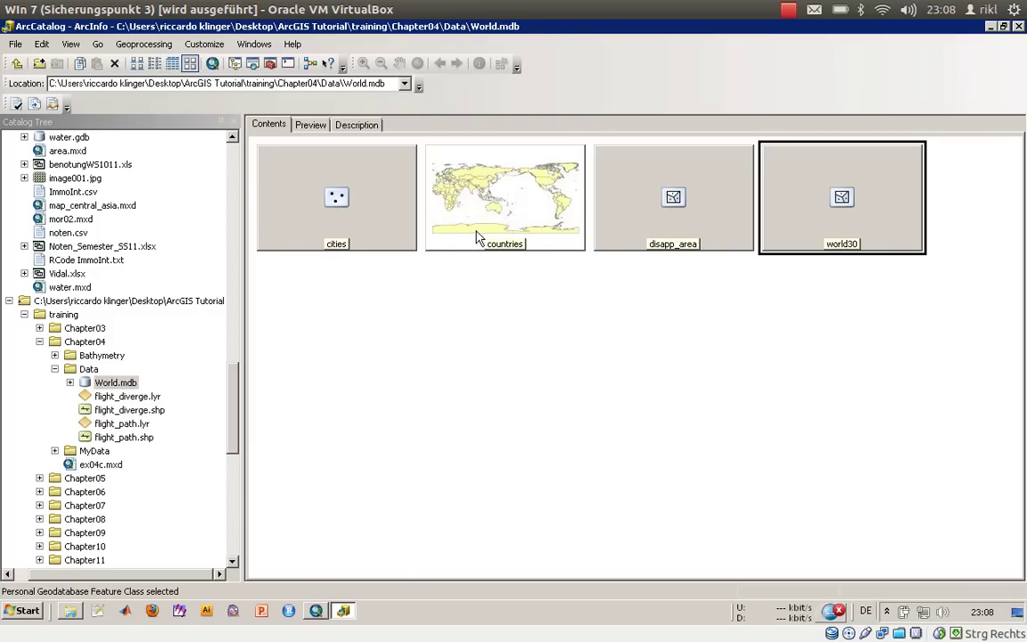
left_click(435, 194)
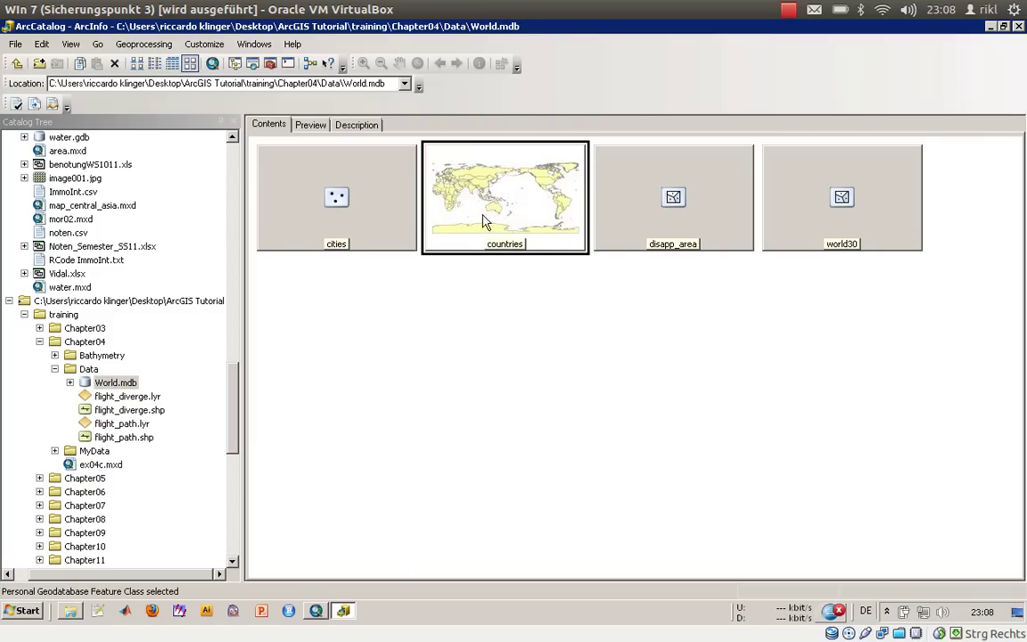
Edit the item description of the countries feature class, setting the title to "countries (2000)" and adding the tag "with ocean"
left_click(353, 125)
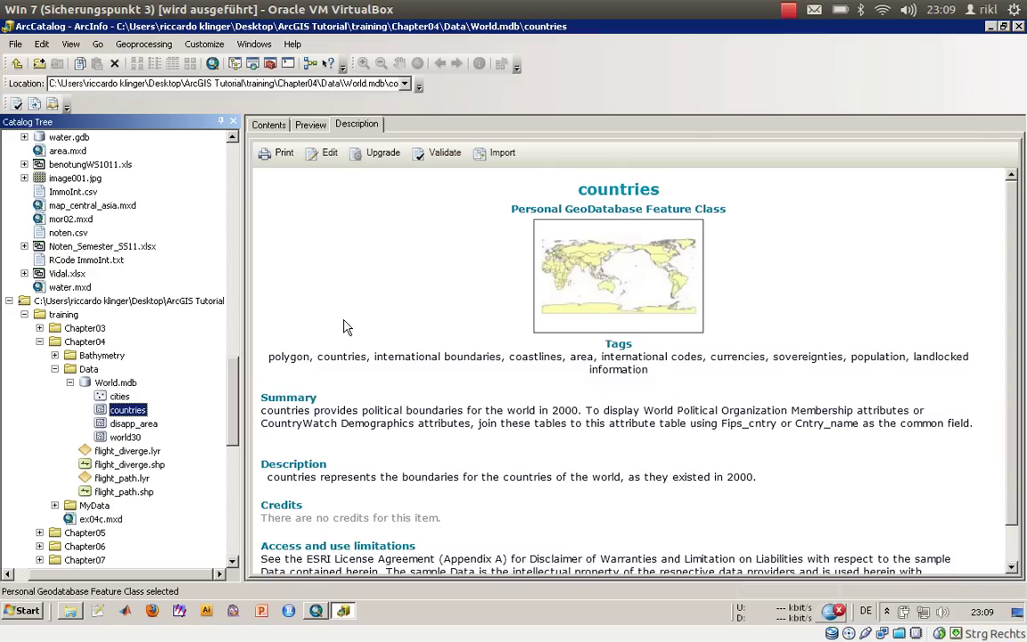
left_click(332, 154)
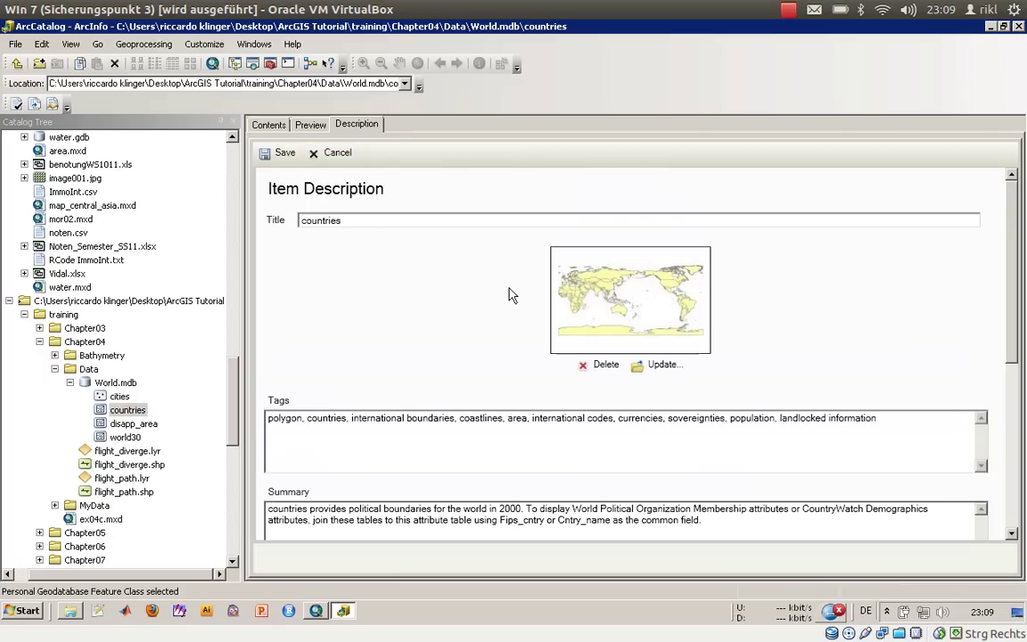
left_click(386, 220)
type("(2000)")
left_click(918, 421)
type("with ocean")
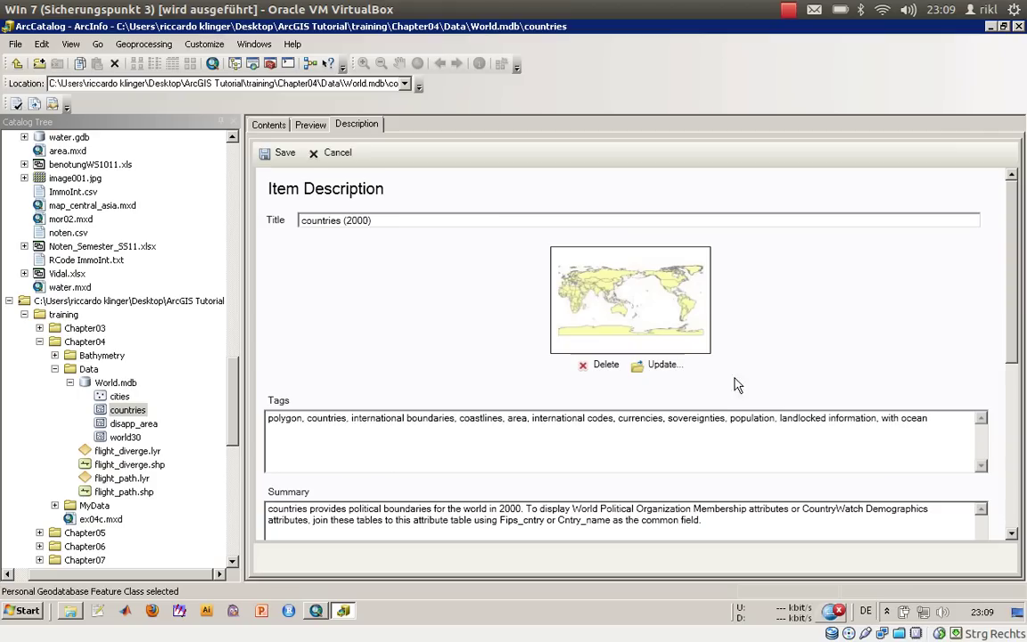
Enter the author's full name in quotation marks as the credits, save the item description, and review it
scroll(440, 353, "down", 5)
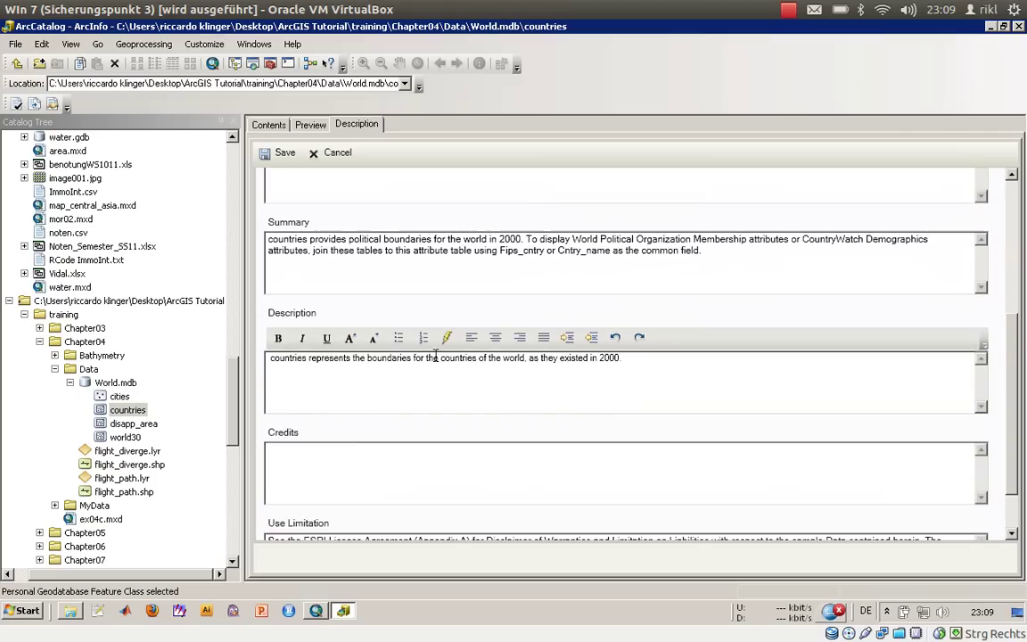
left_click(335, 461)
type("R")
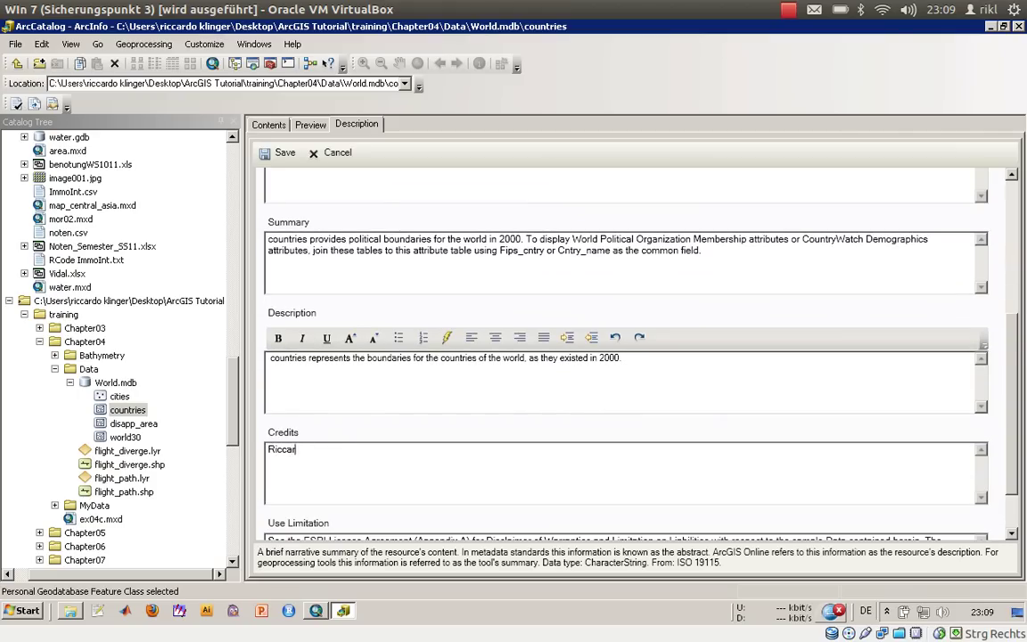
type("iccardo Klinger\"")
key("Home")
type("\"")
scroll(353, 461, "down", 1)
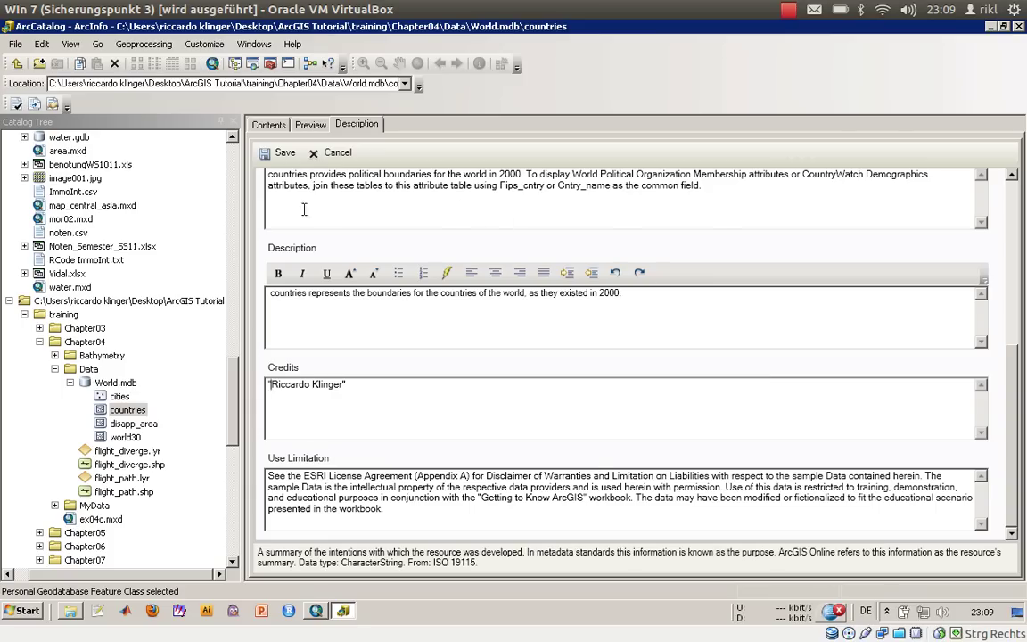
left_click(284, 155)
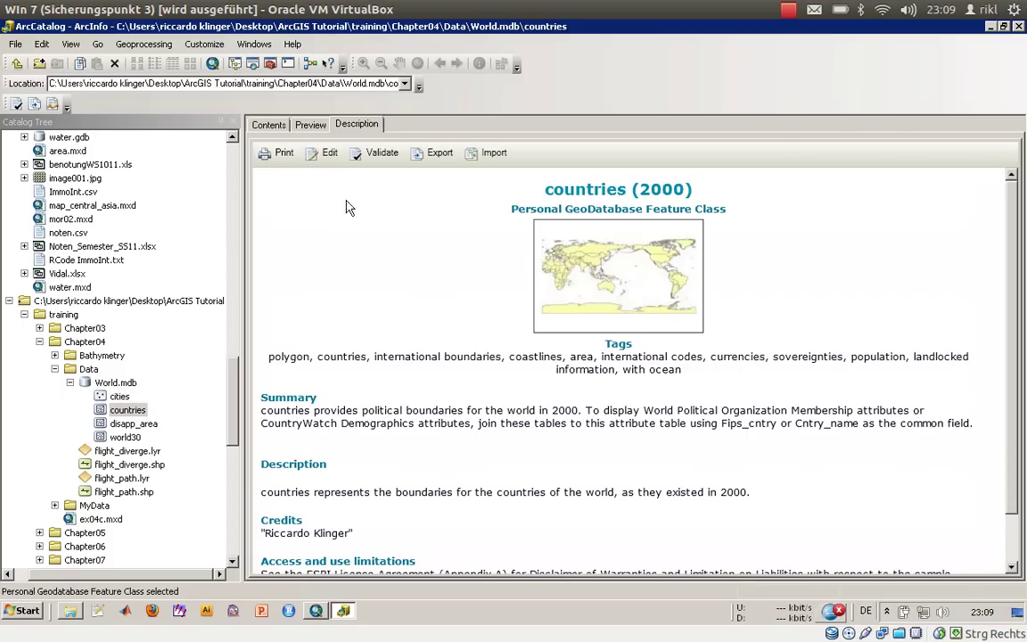
scroll(440, 438, "down", 1)
scroll(439, 439, "up", 2)
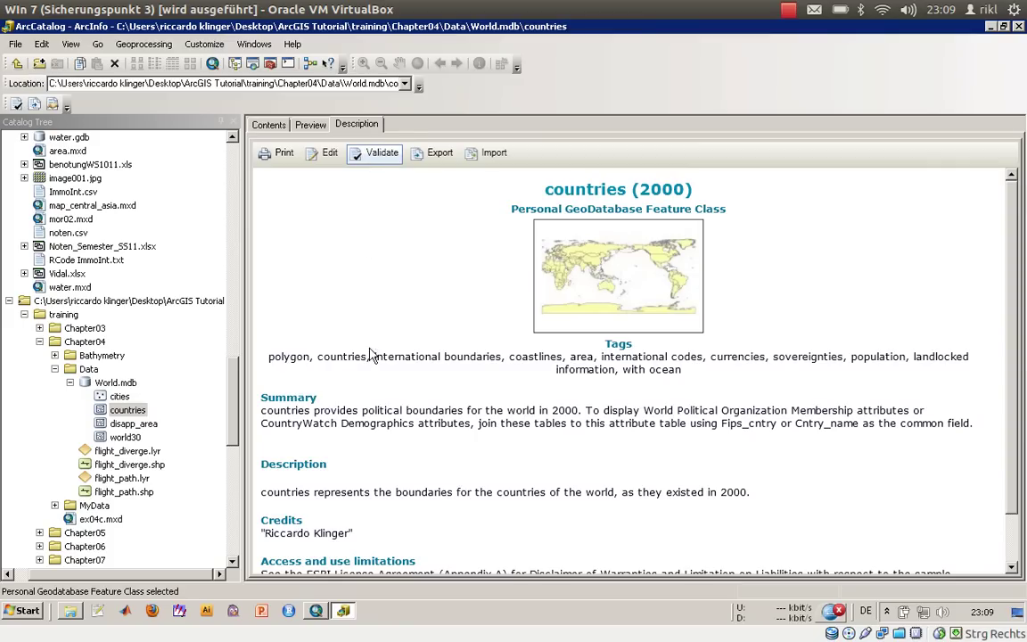
Try to validate the metadata of the countries feature class with the Validate Metadata tool
left_click(370, 154)
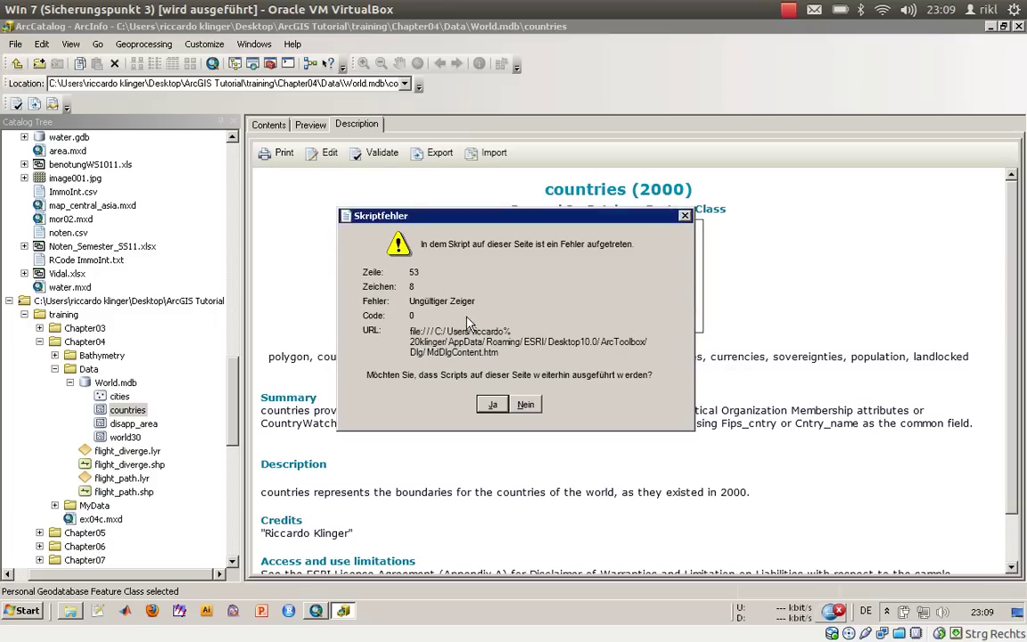
left_click(493, 404)
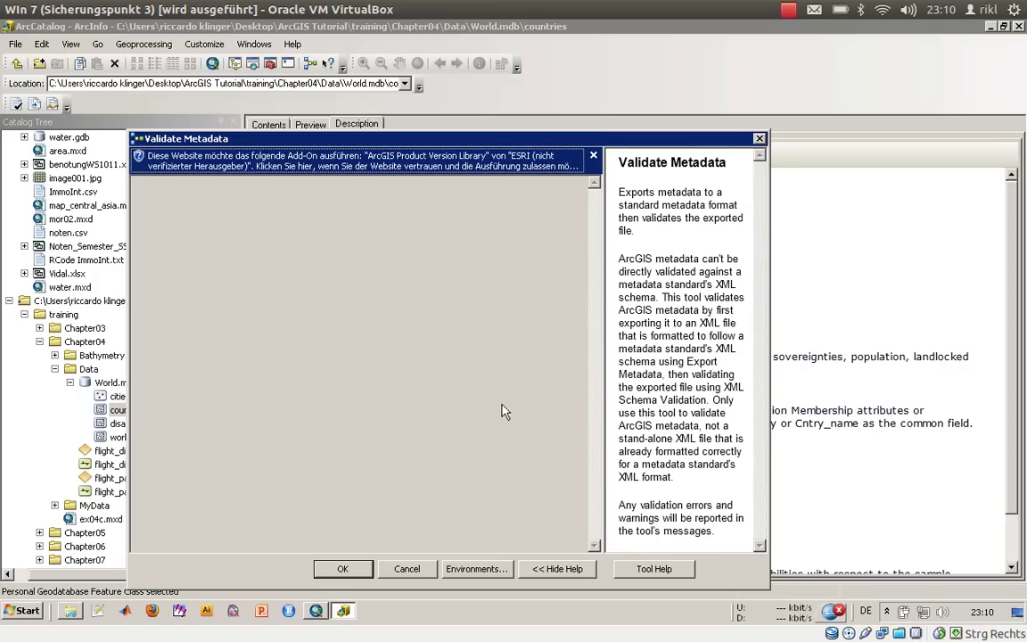
left_click(403, 569)
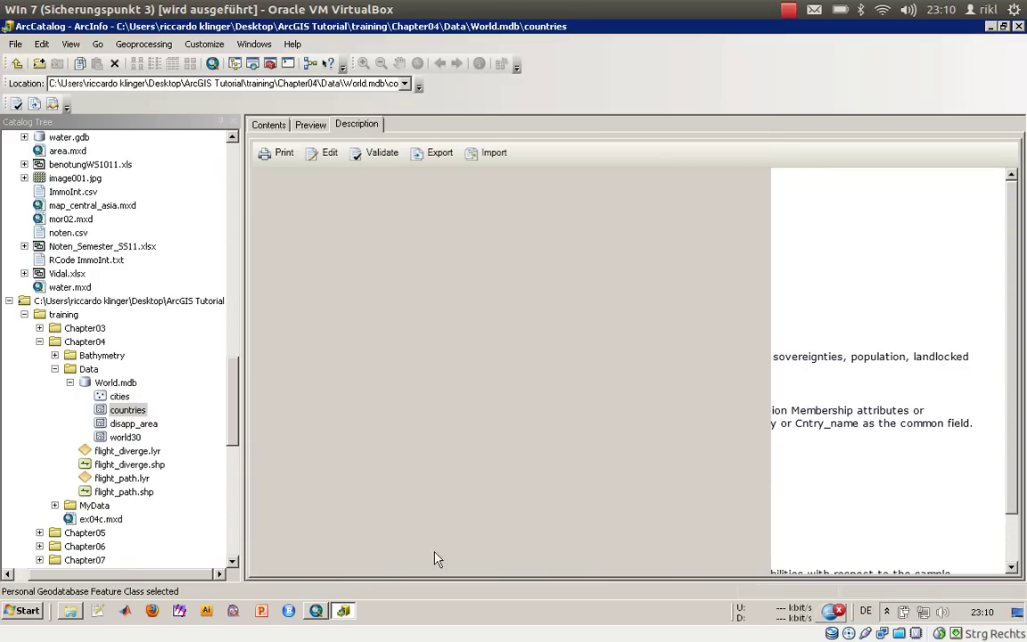
left_click(375, 160)
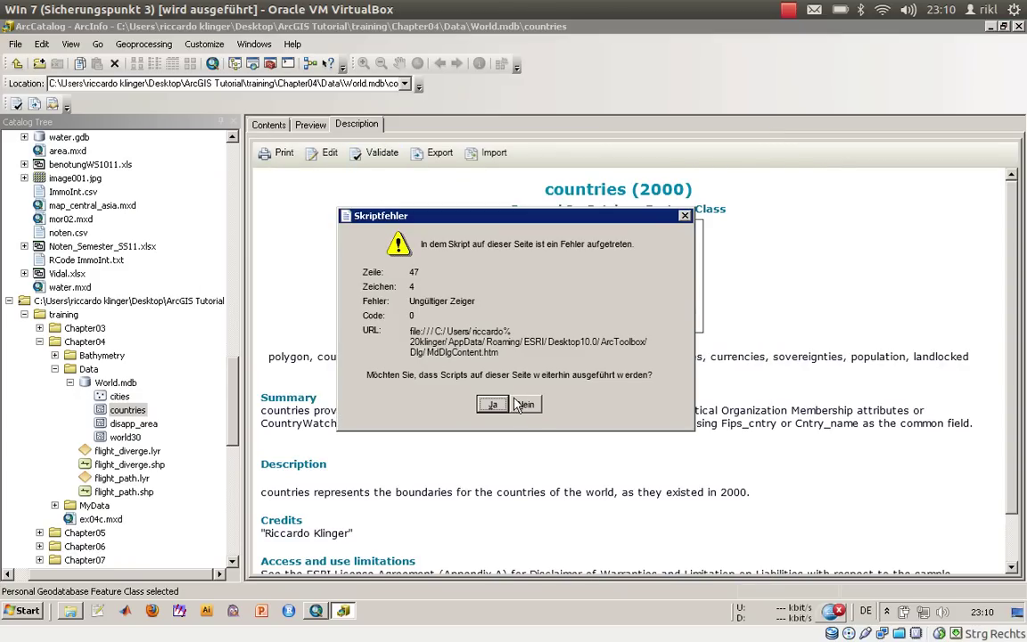
left_click(524, 406)
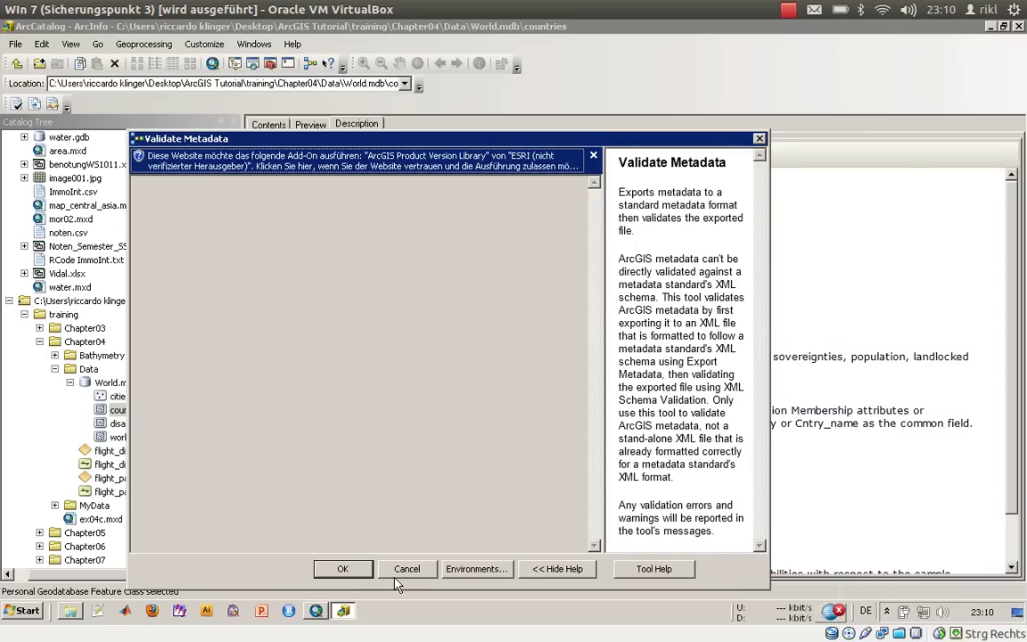
left_click(343, 571)
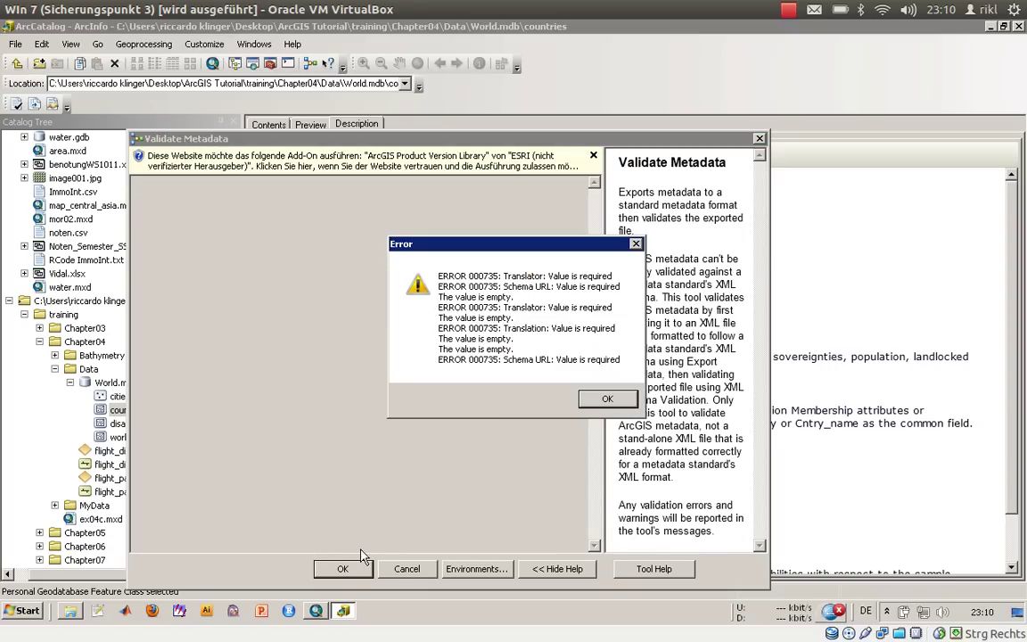
left_click(604, 403)
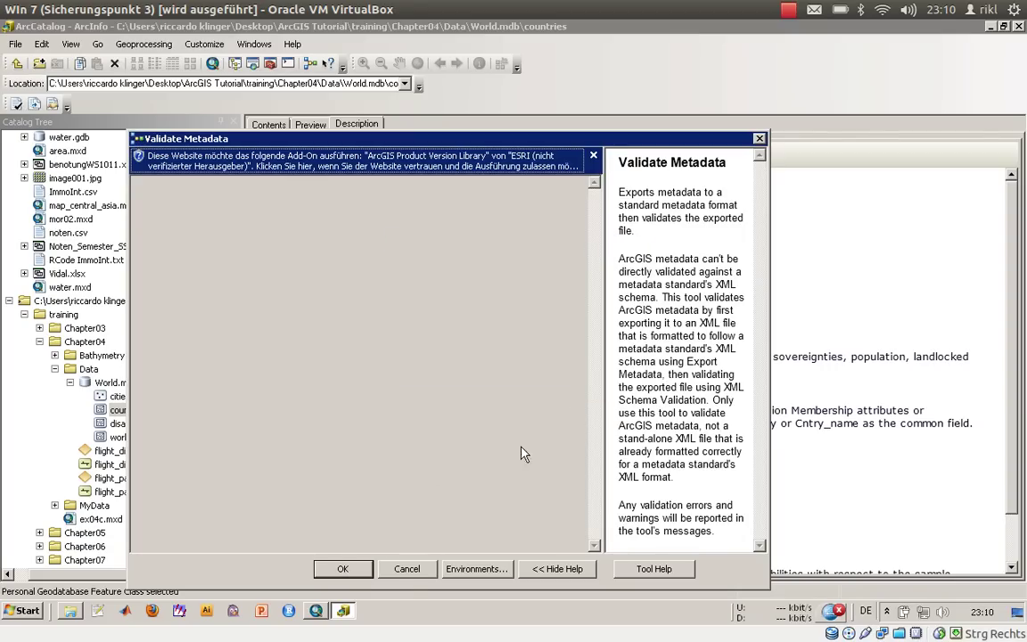
left_click(407, 568)
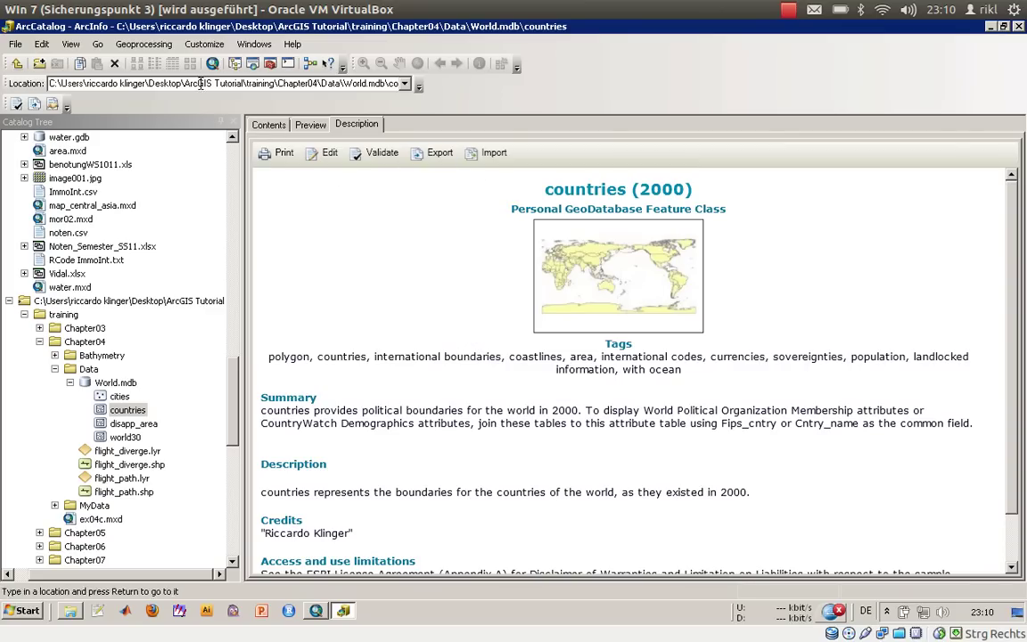
Select Chapter04's Data folder and look through its description, contents and preview
left_click(89, 369)
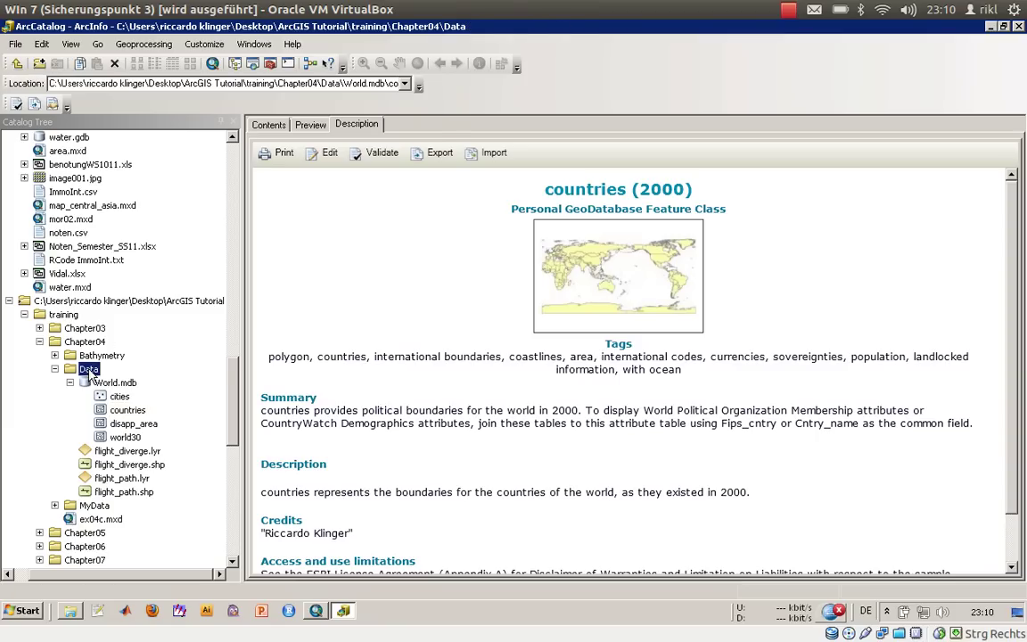
left_click(89, 371)
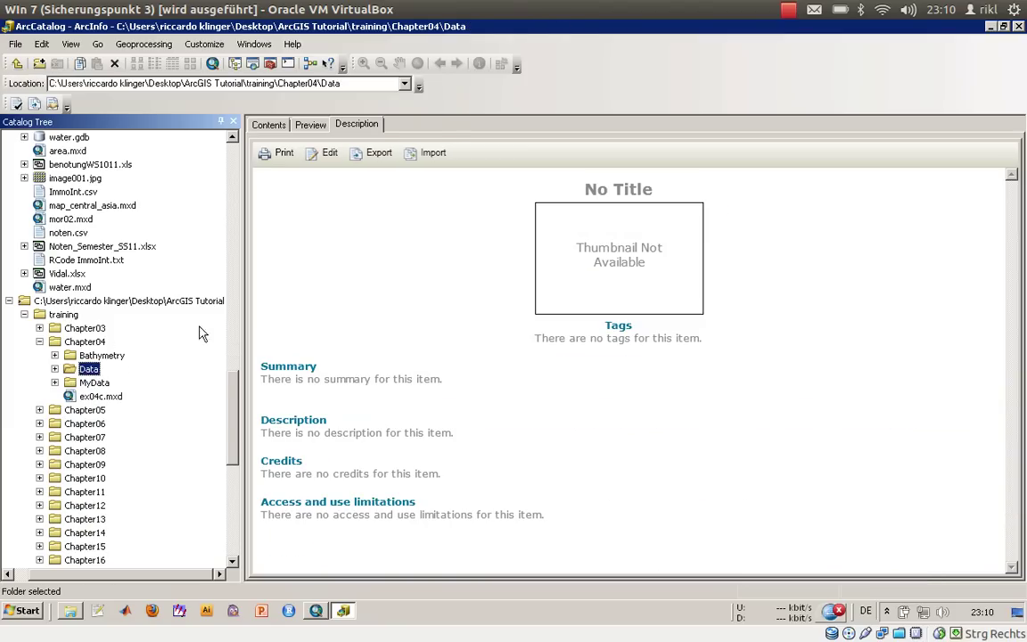
left_click(268, 126)
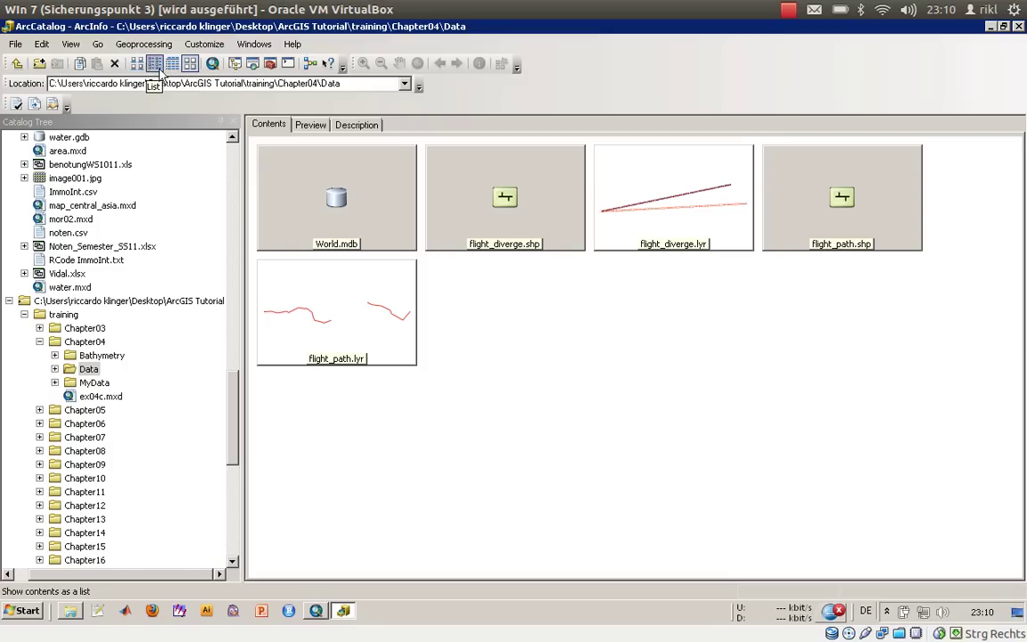
left_click(321, 124)
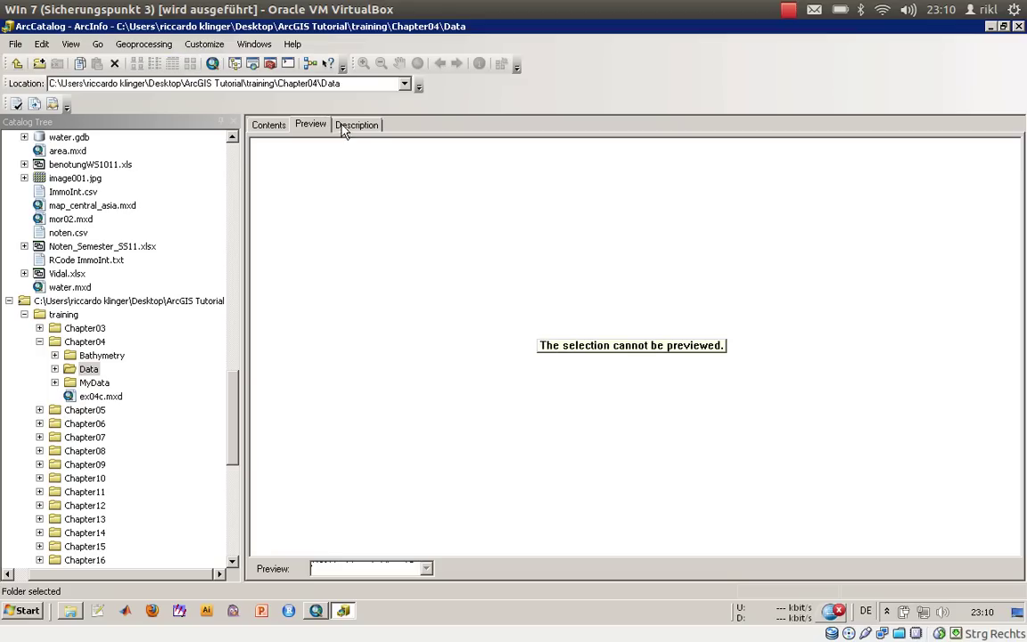
Preview the geography of the countries feature class in World.mdb, viewing its feature class properties without changing them
double_click(75, 370)
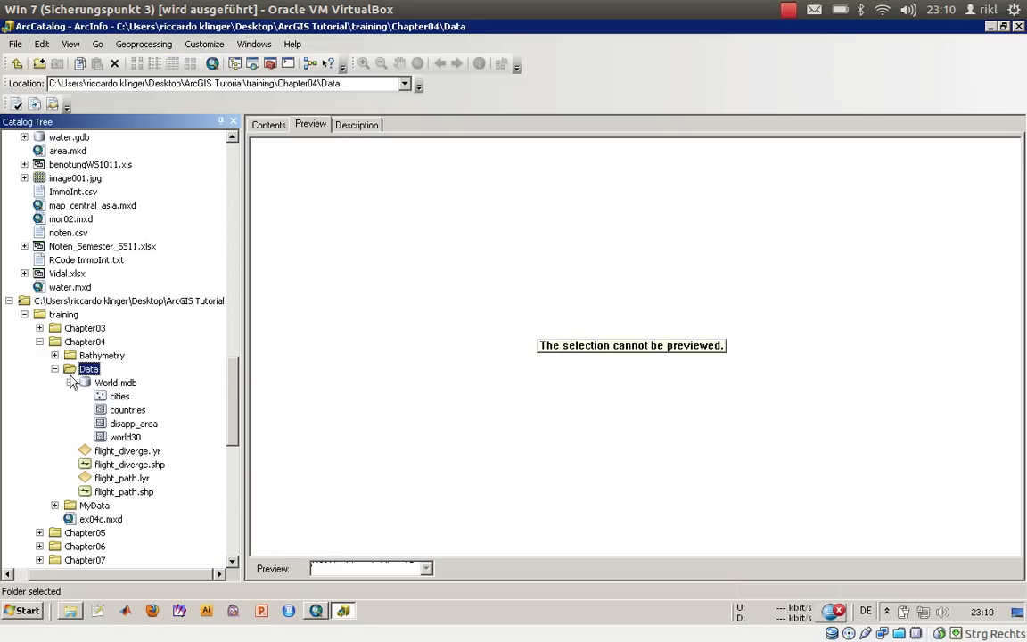
double_click(123, 411)
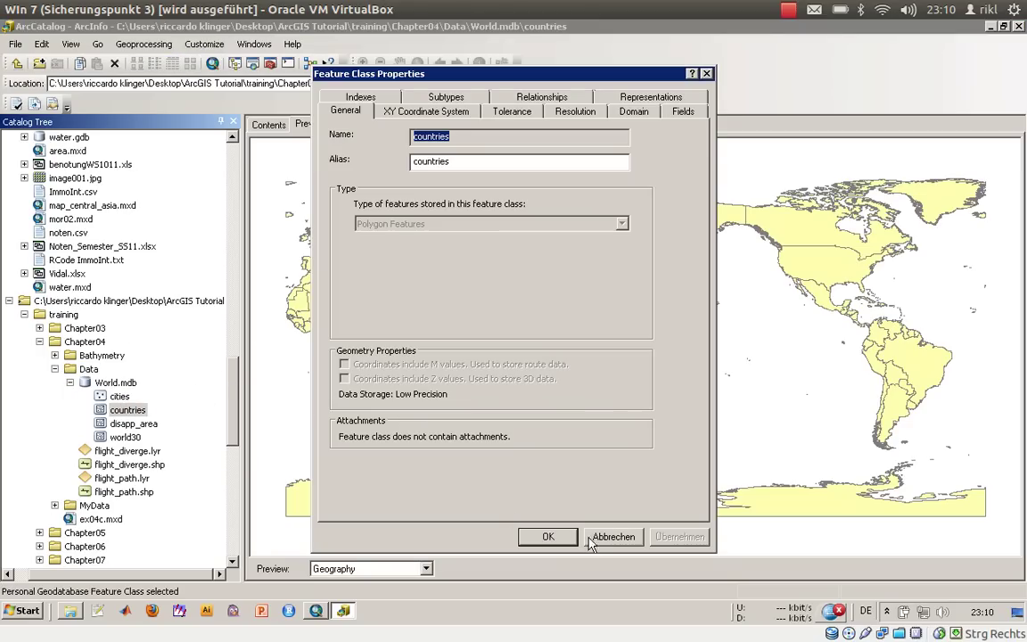
left_click(574, 535)
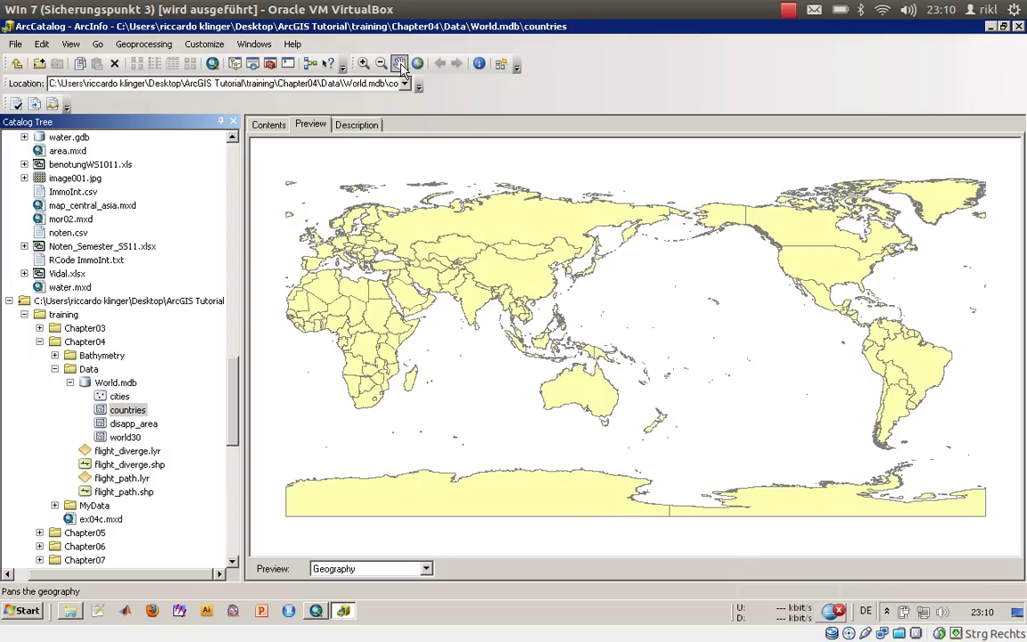
Identify China and Antarctica in the countries geography preview and read through each one's attributes
left_click(479, 64)
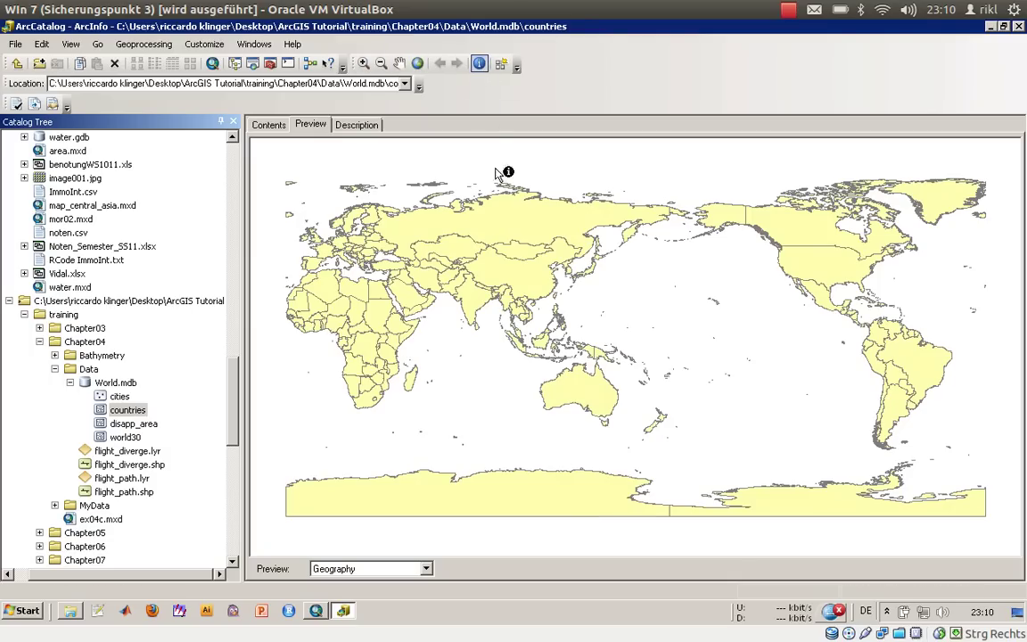
left_click(524, 264)
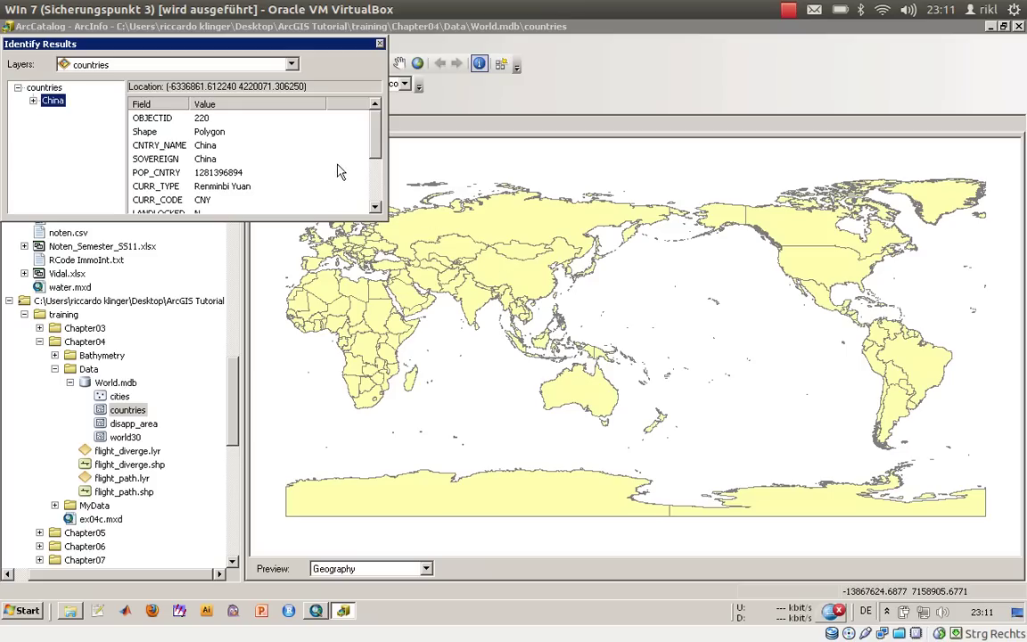
scroll(342, 134, "down", 2)
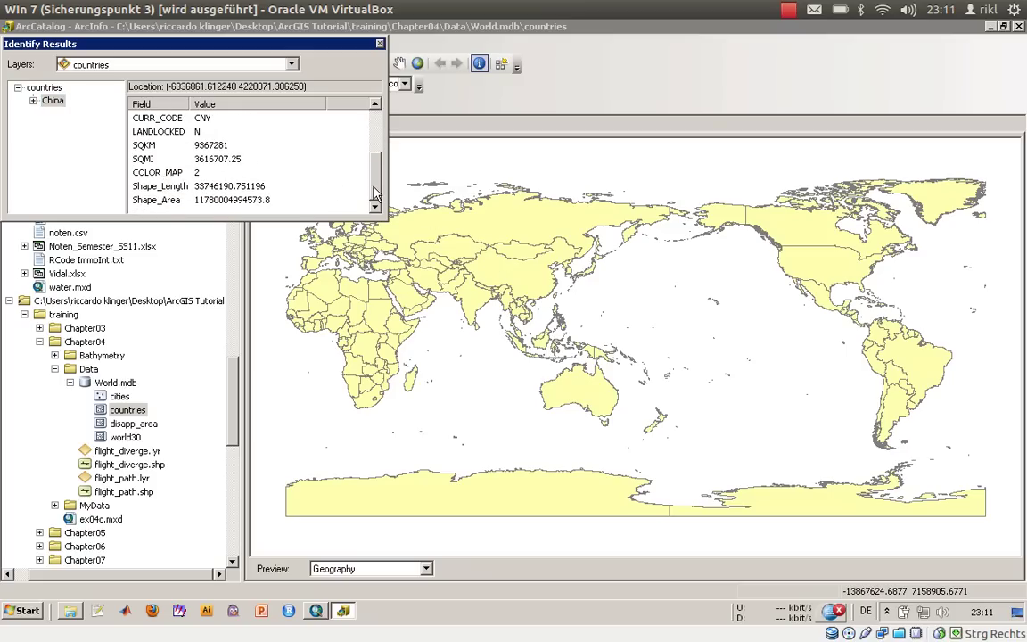
left_click(509, 470)
left_click(512, 485)
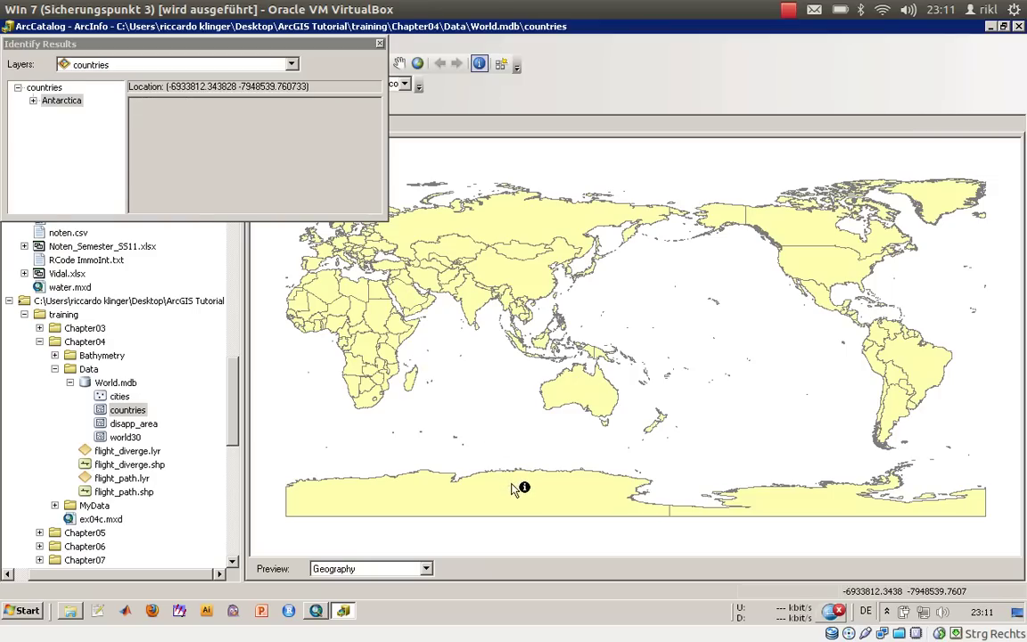
left_click_drag(371, 143, 376, 182)
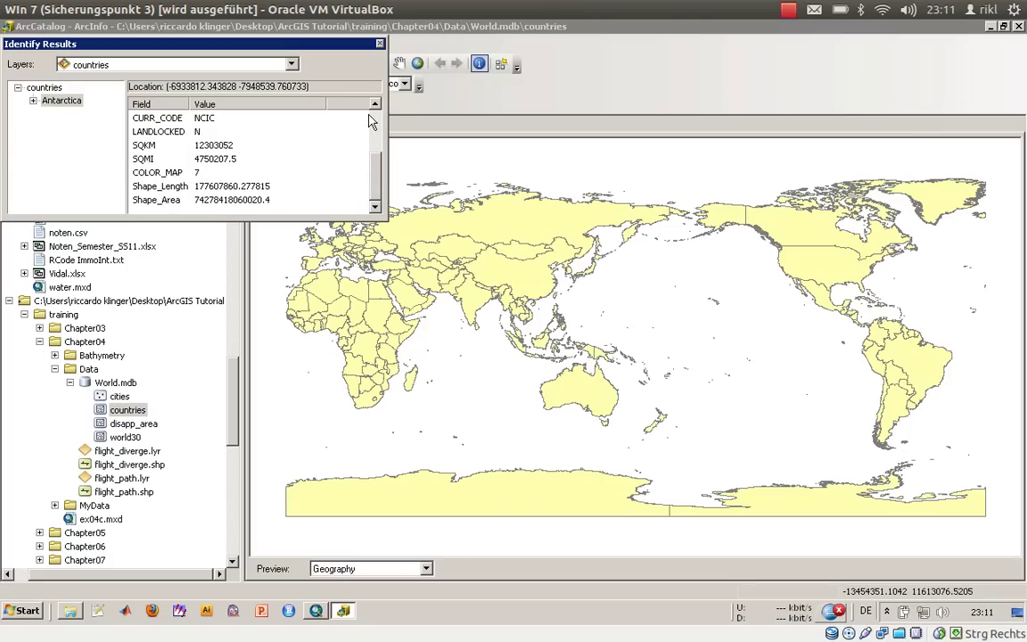